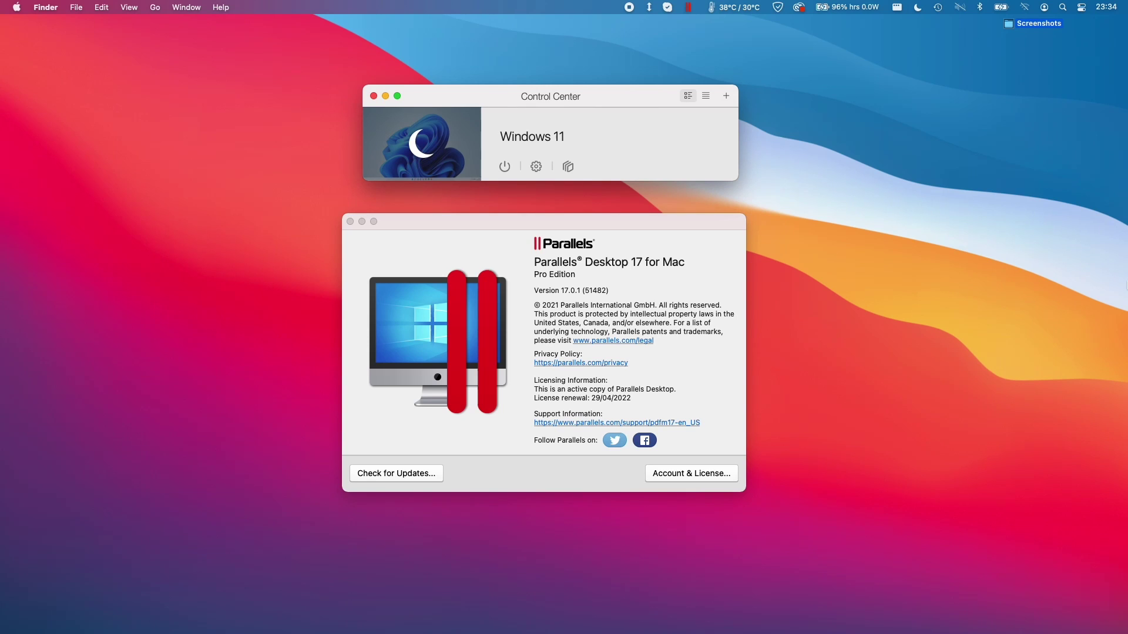
Bring Chrome forward on uupdump.net and scroll through the quick-option and recently added builds.
mouse_move(345, 626)
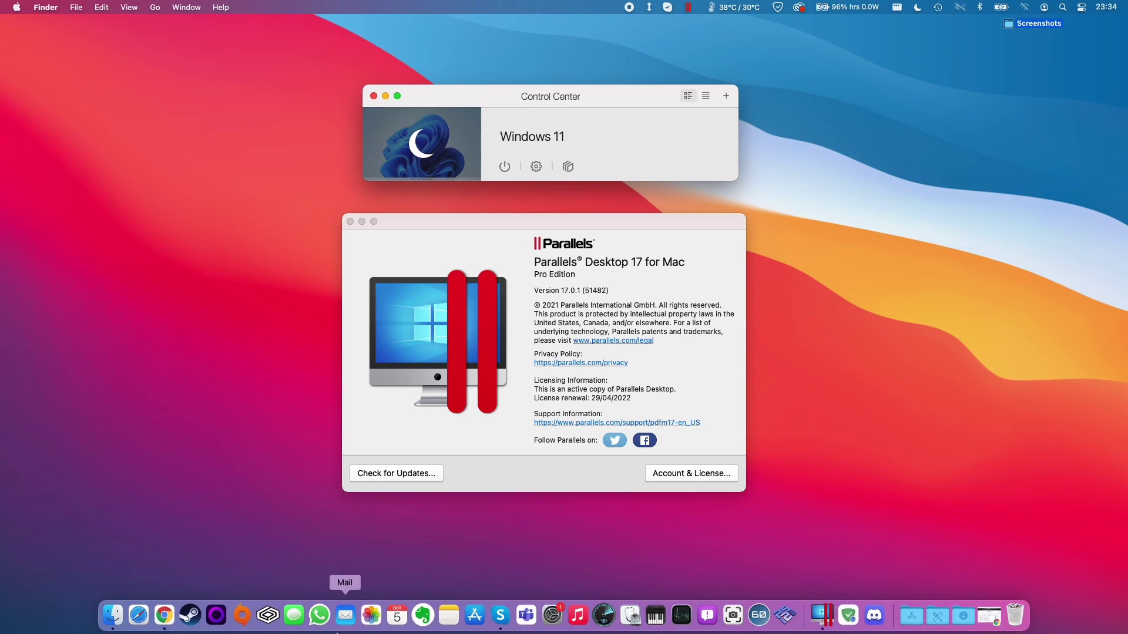
click(165, 616)
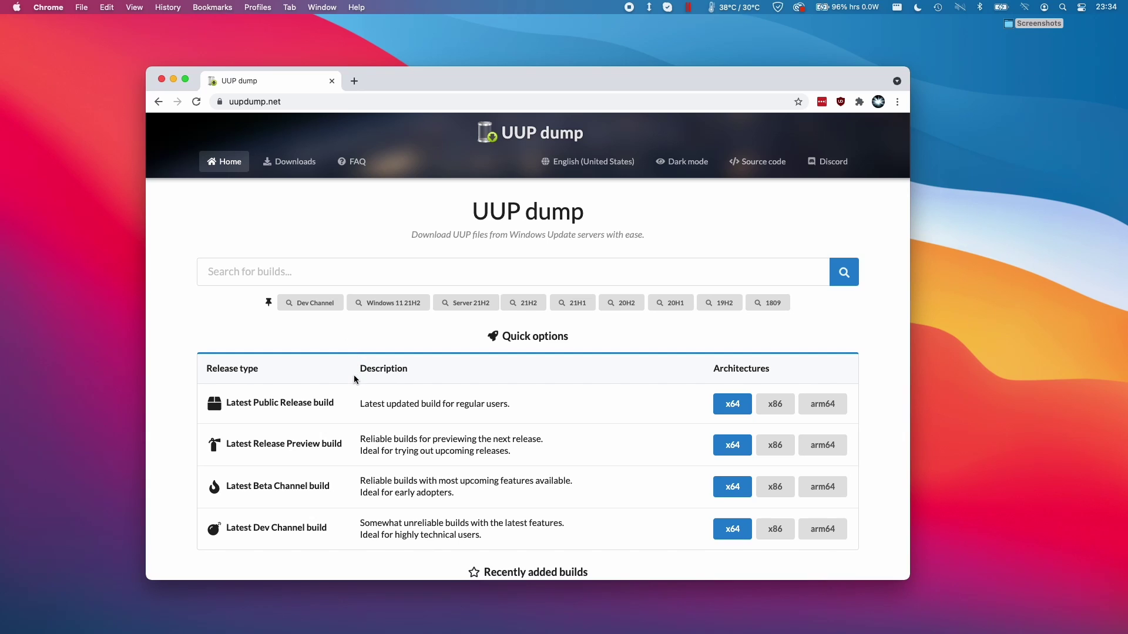
scroll(353, 370, down, 2)
scroll(395, 390, down, 1)
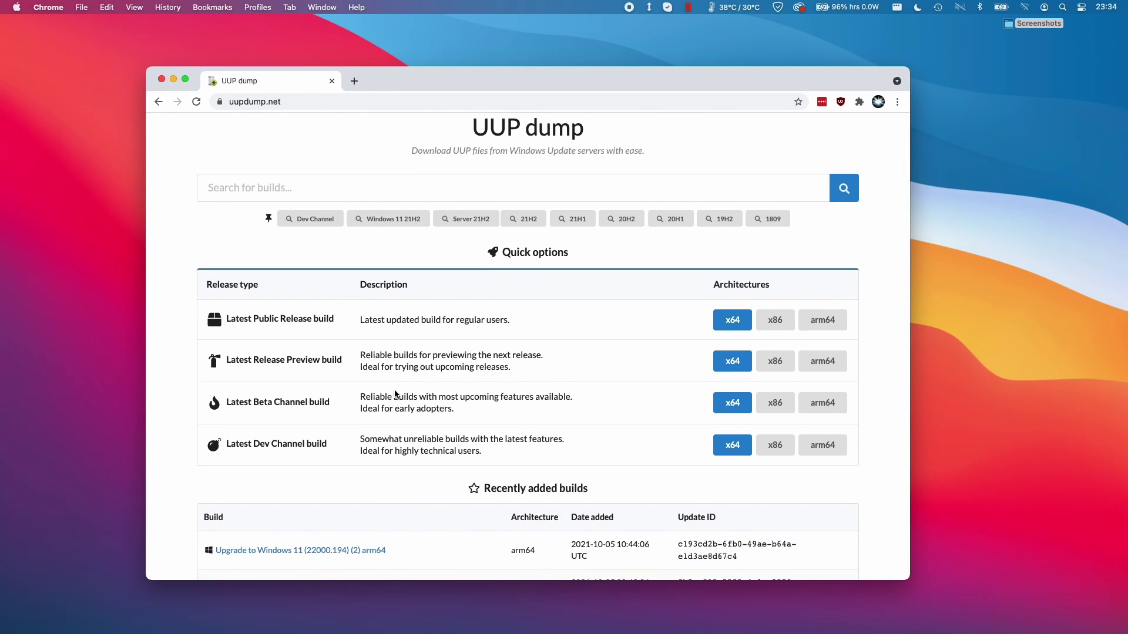
scroll(397, 393, down, 3)
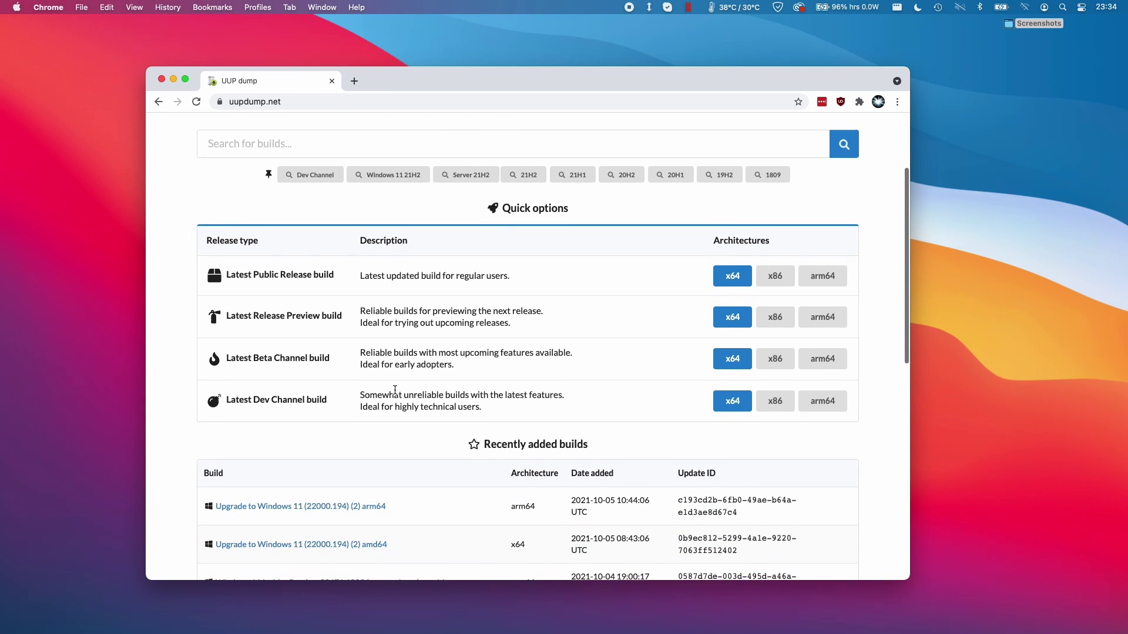
scroll(395, 393, down, 3)
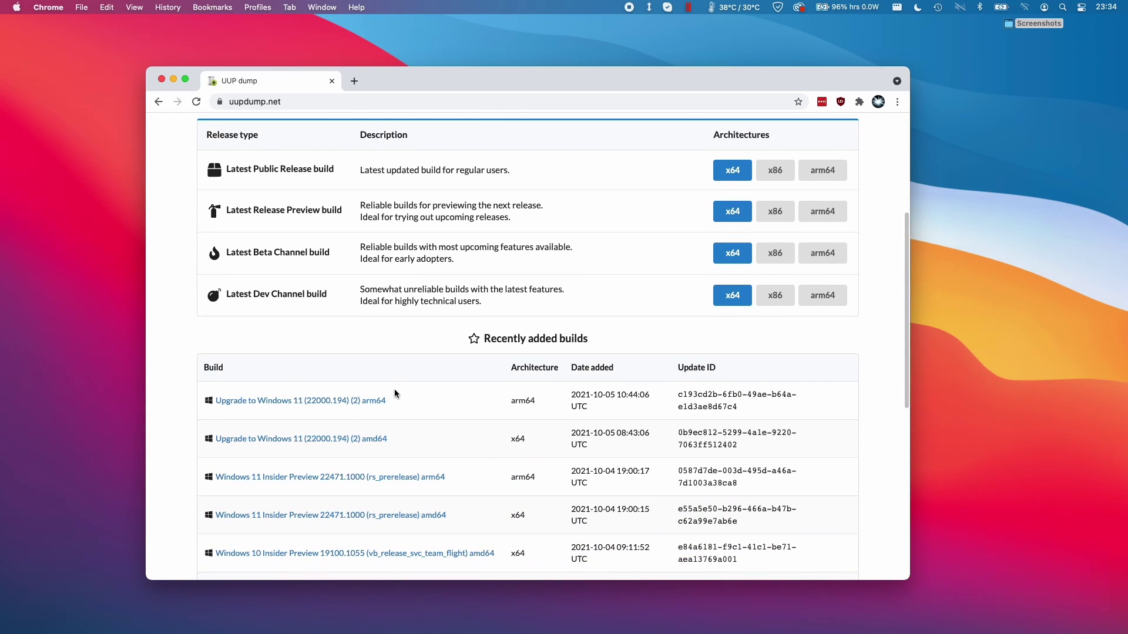
scroll(395, 394, down, 10)
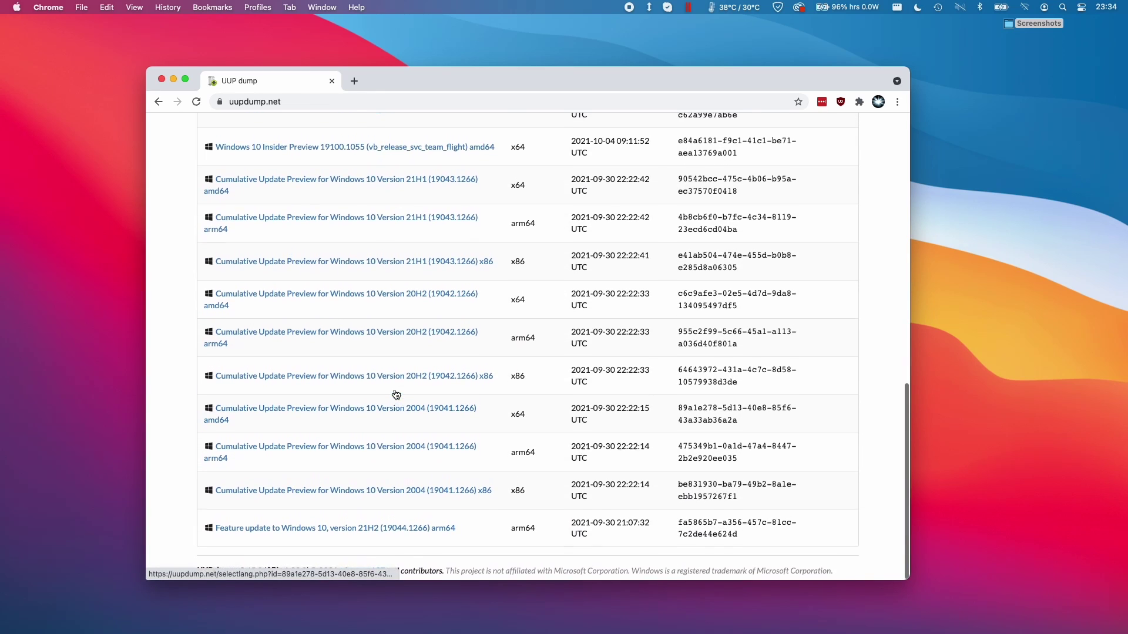
scroll(396, 394, up, 20)
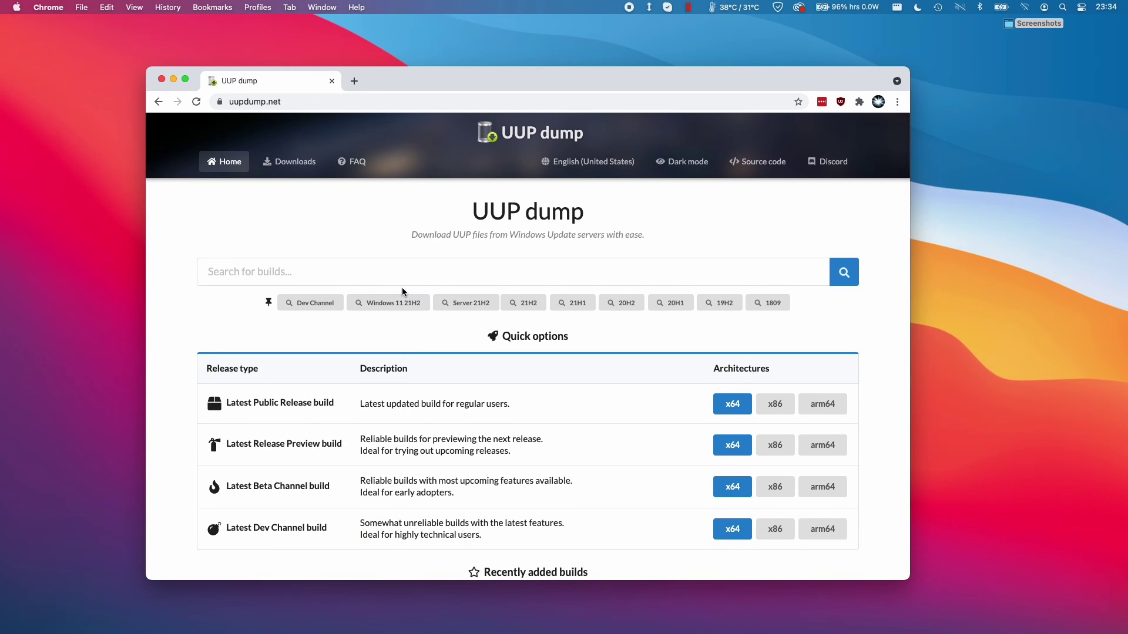
Search UUP dump for 'windows 10 arm' and locate the 21390.2025 arm64 Insider Preview build.
click(396, 272)
text(windows 10)
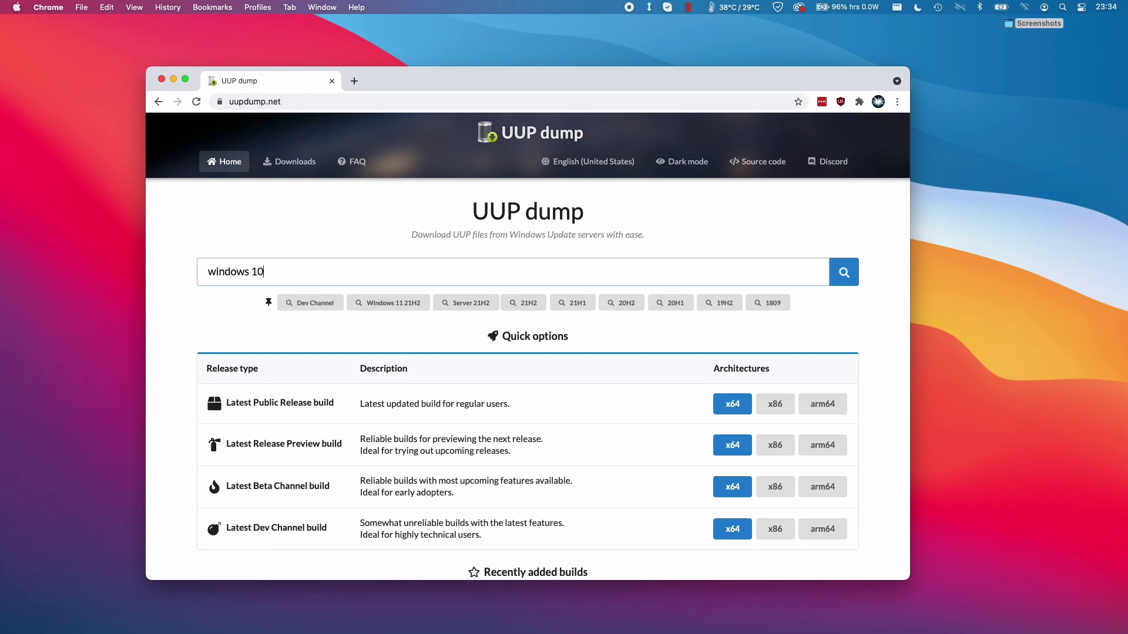
text( arm)
key(Return)
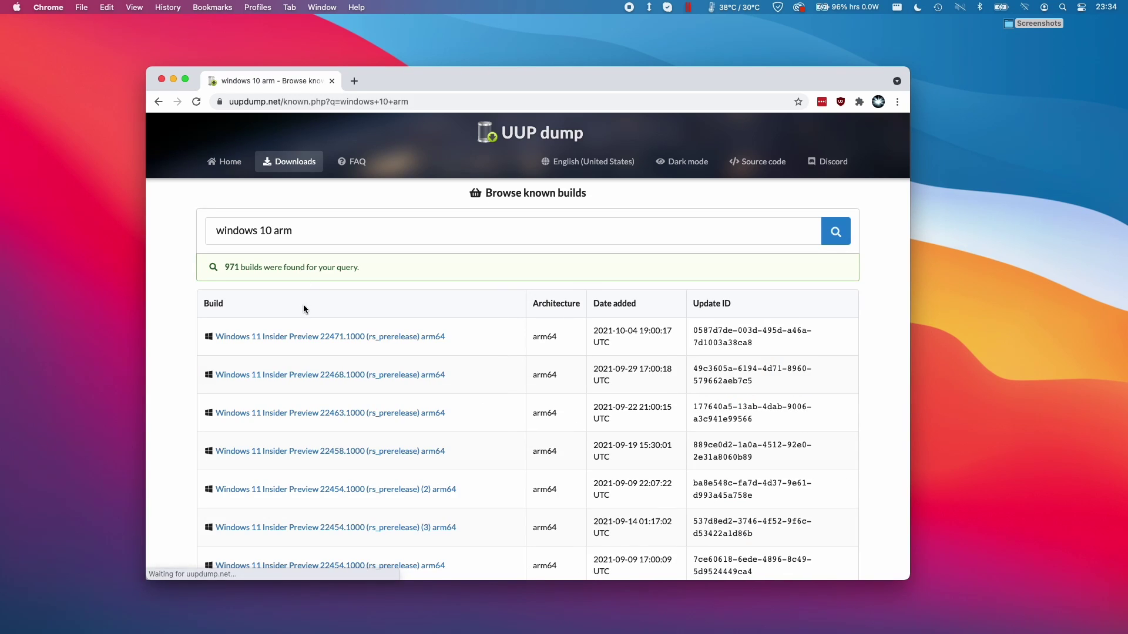
scroll(587, 353, down, 10)
drag(802, 380, 233, 358)
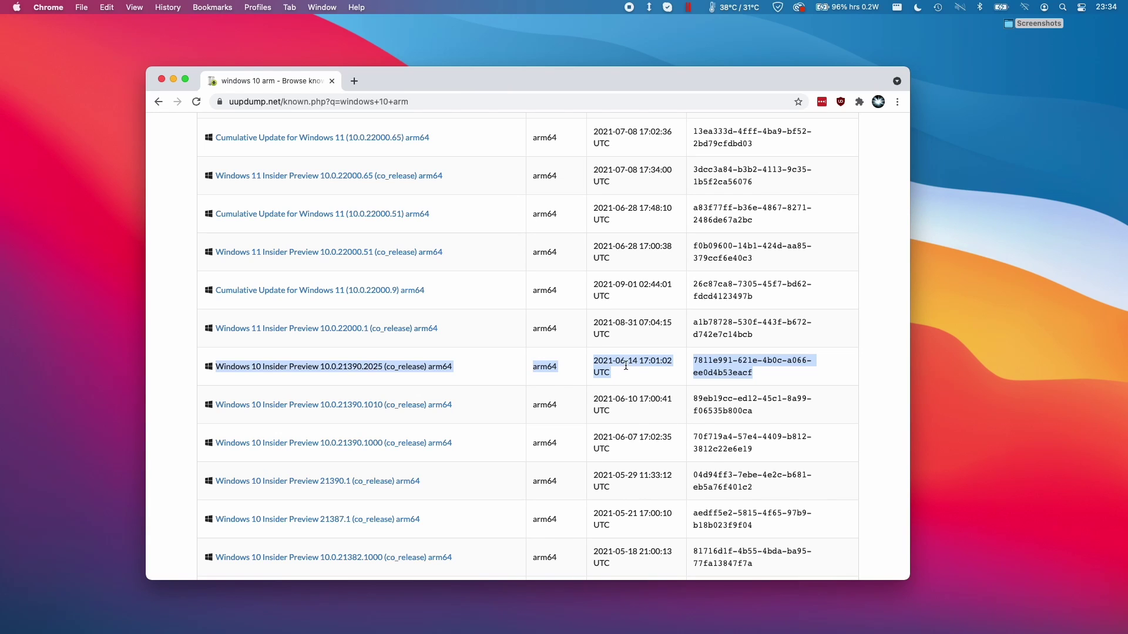
click(494, 356)
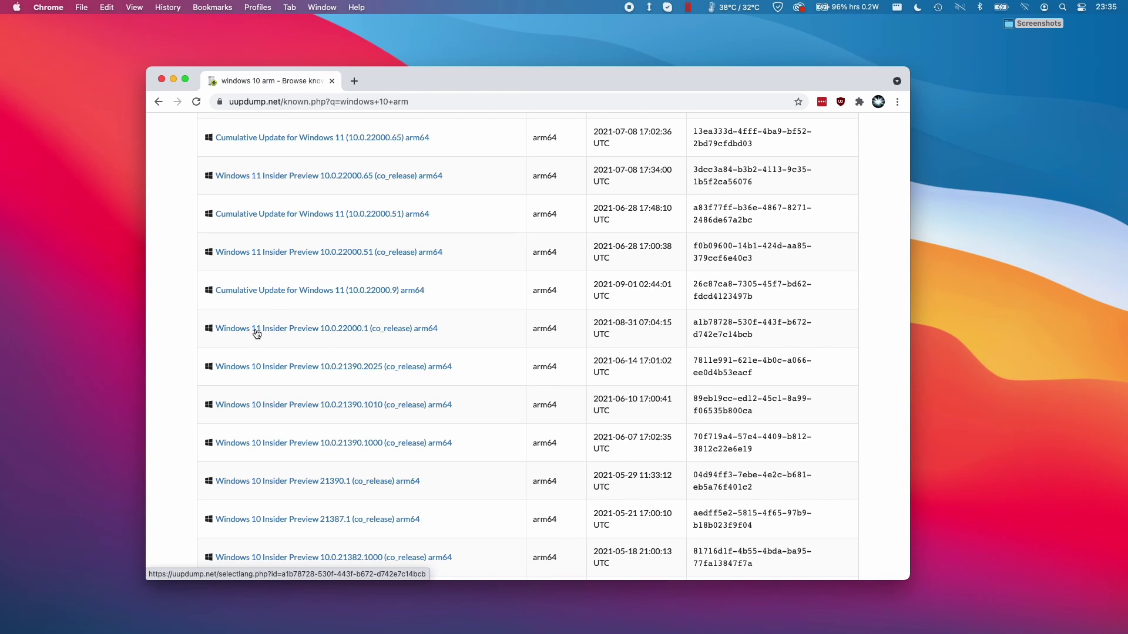
Create a convert-to-ISO package for build 21390.2025 arm64 with English (United States), Home and Pro.
click(343, 370)
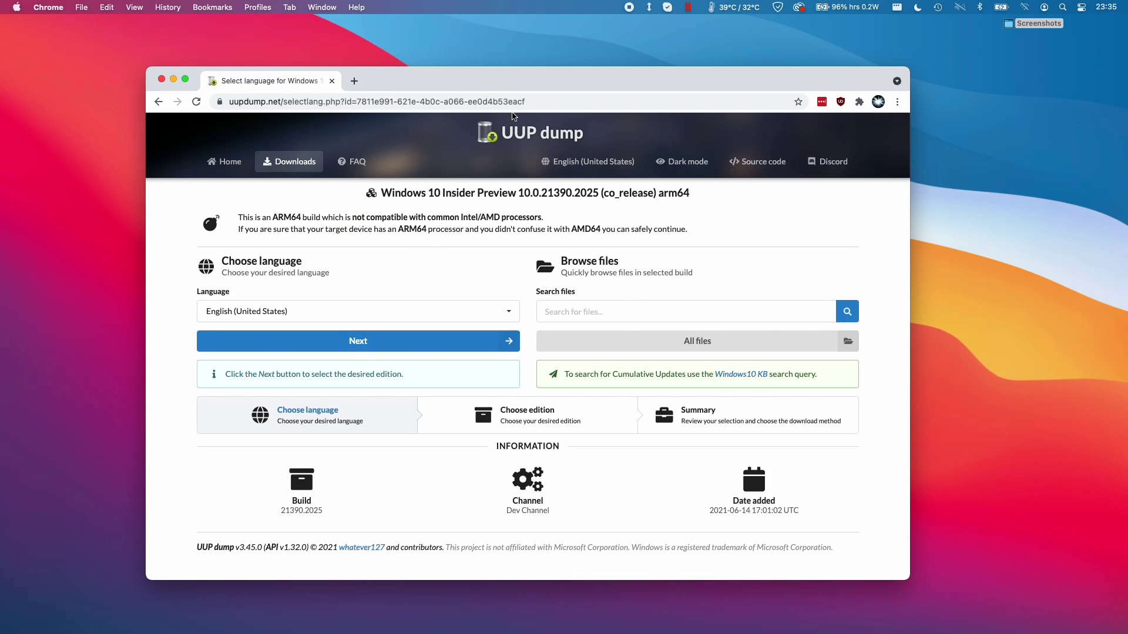
click(512, 103)
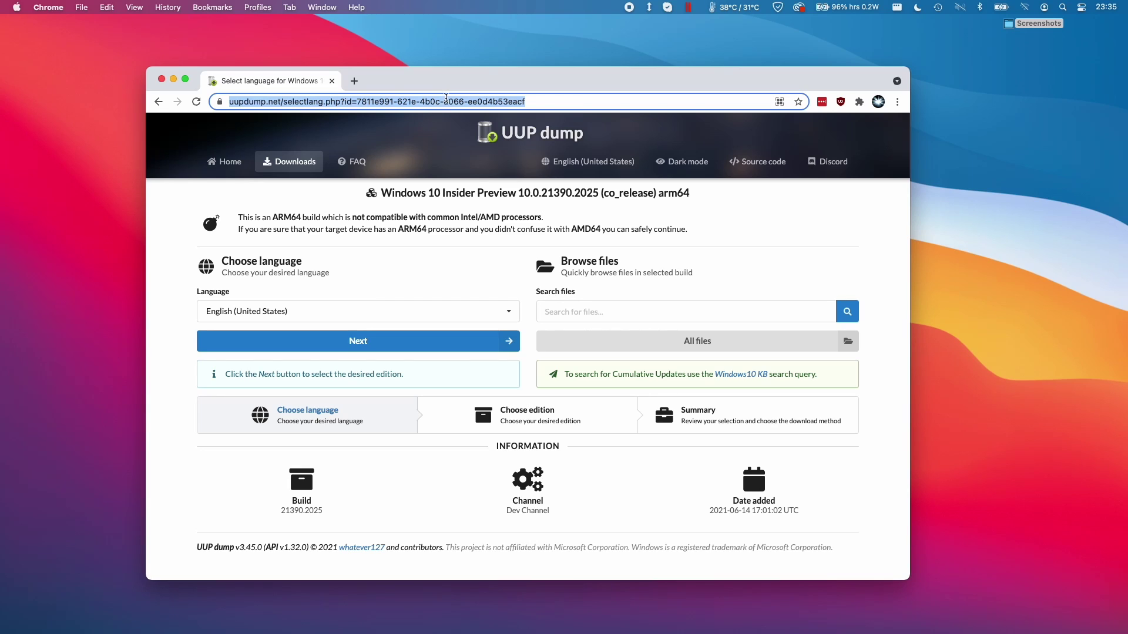
click(419, 273)
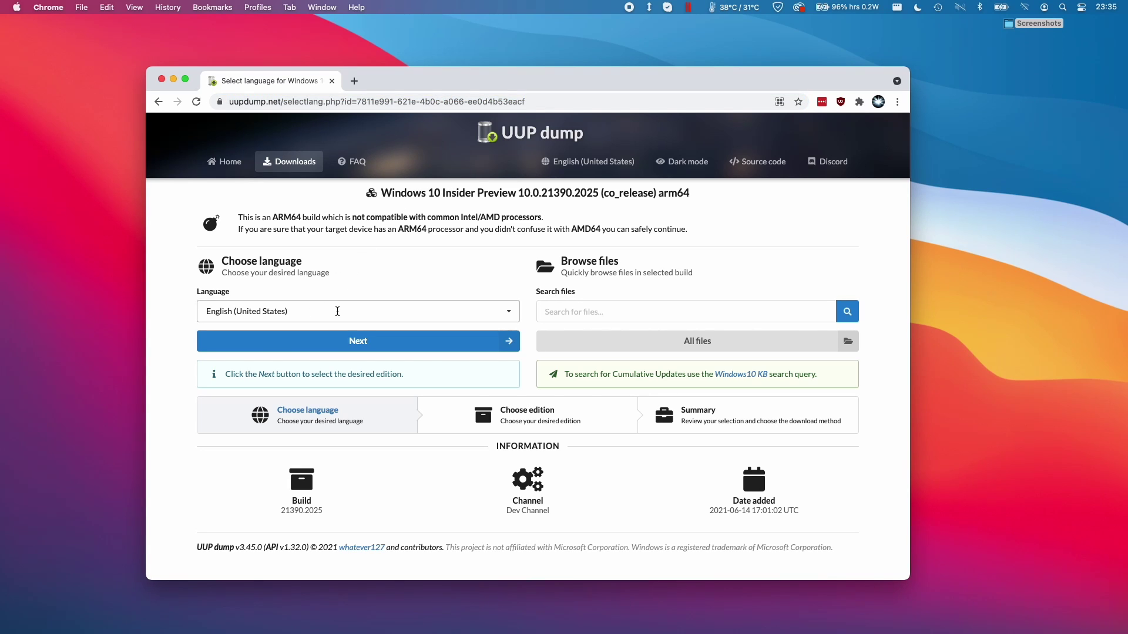
click(299, 345)
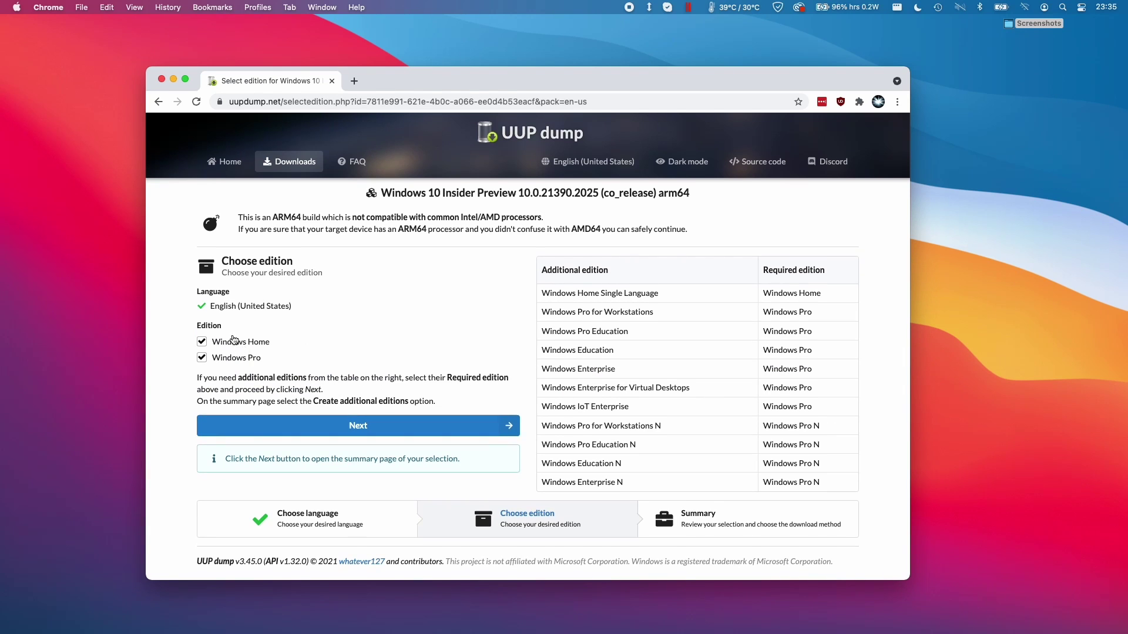
click(361, 437)
scroll(230, 249, down, 2)
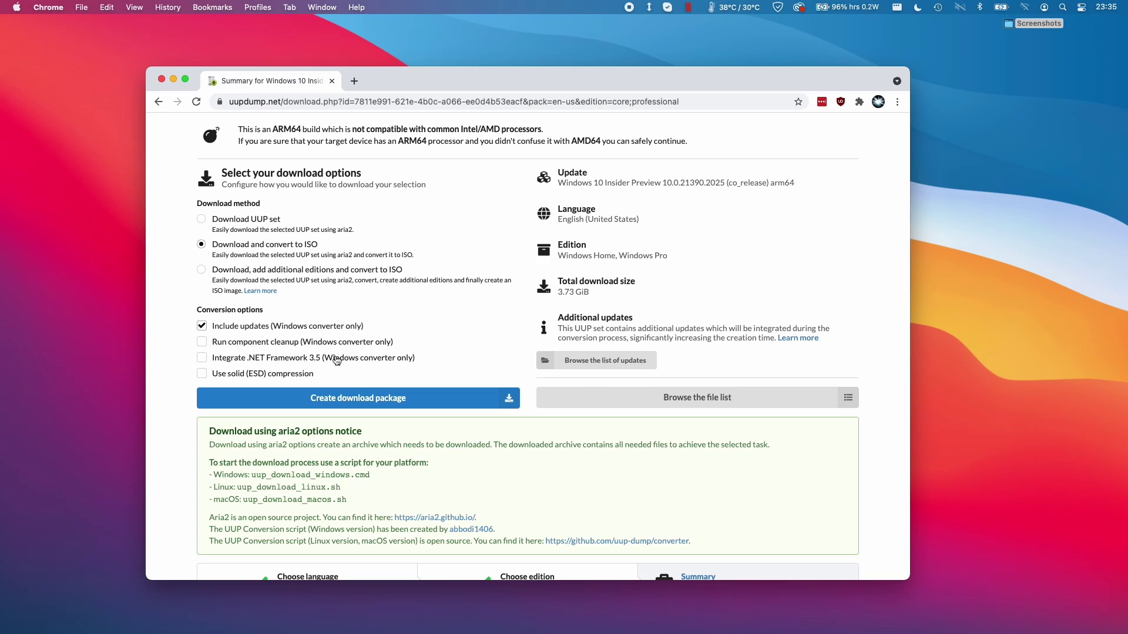
click(343, 407)
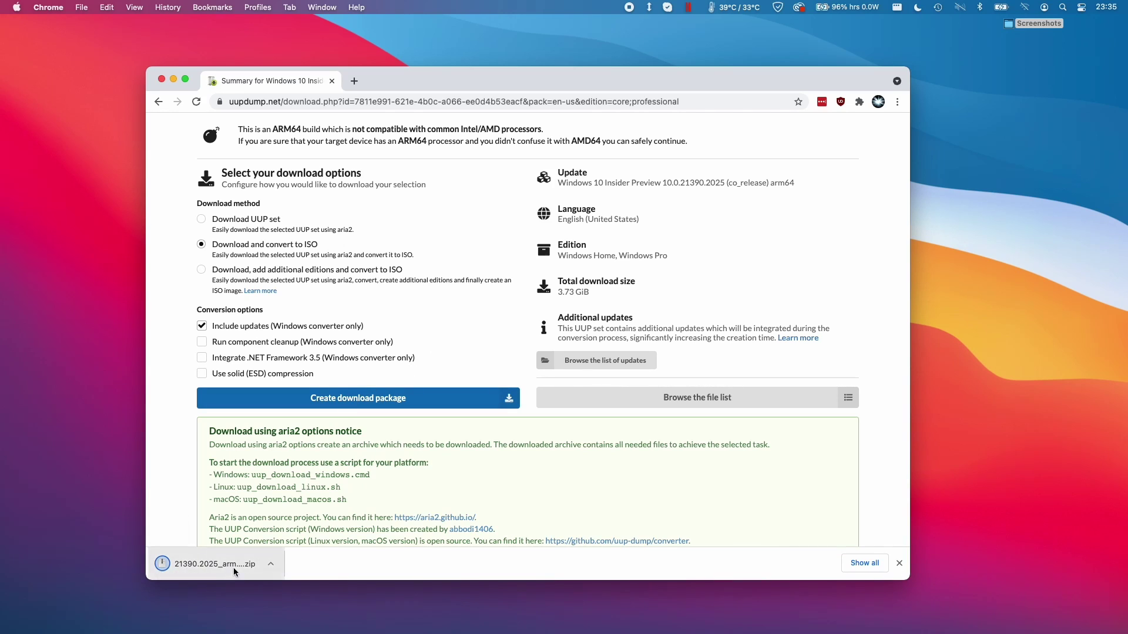
Extract the downloaded zip, sort Downloads by name, and open the convert folder to uup_download_macos.sh.
click(248, 567)
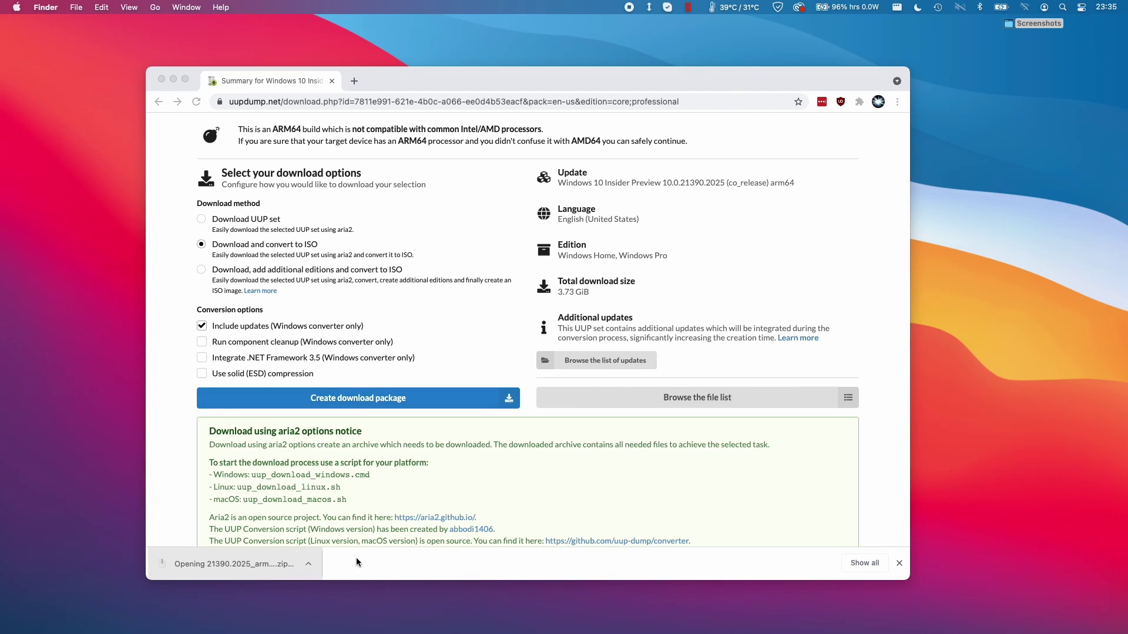
click(481, 220)
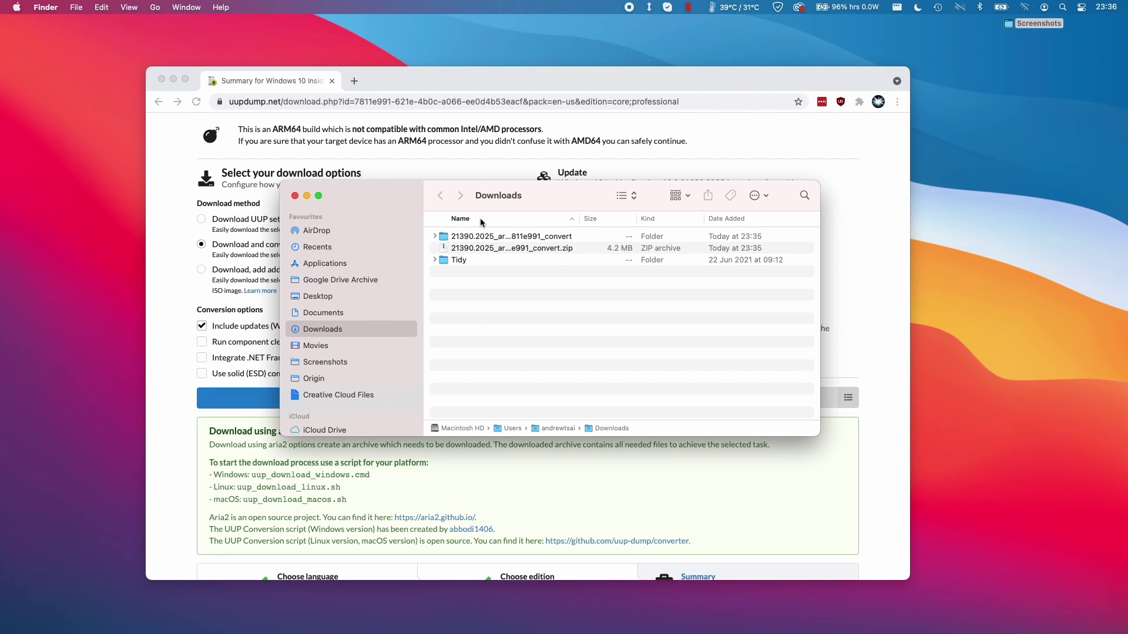
click(476, 248)
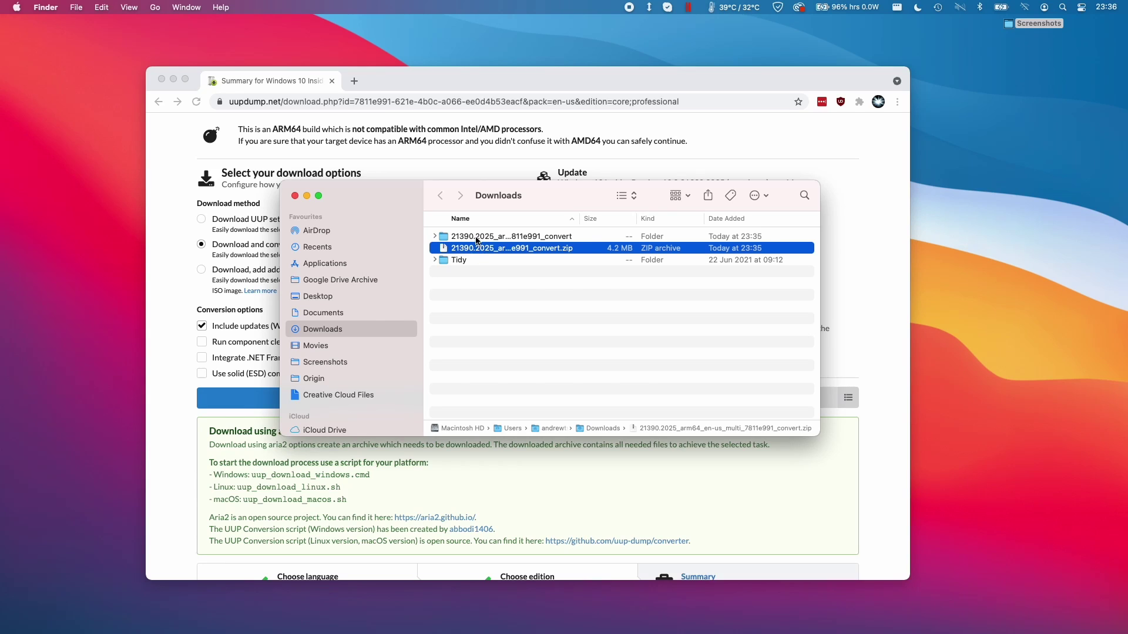
double_click(477, 238)
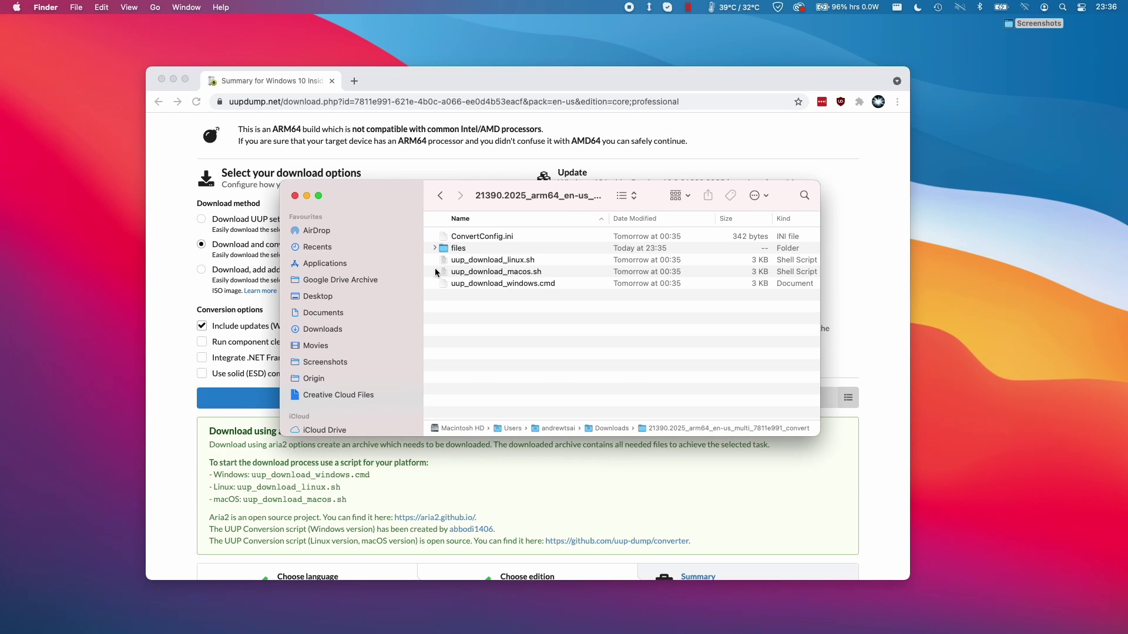
click(497, 272)
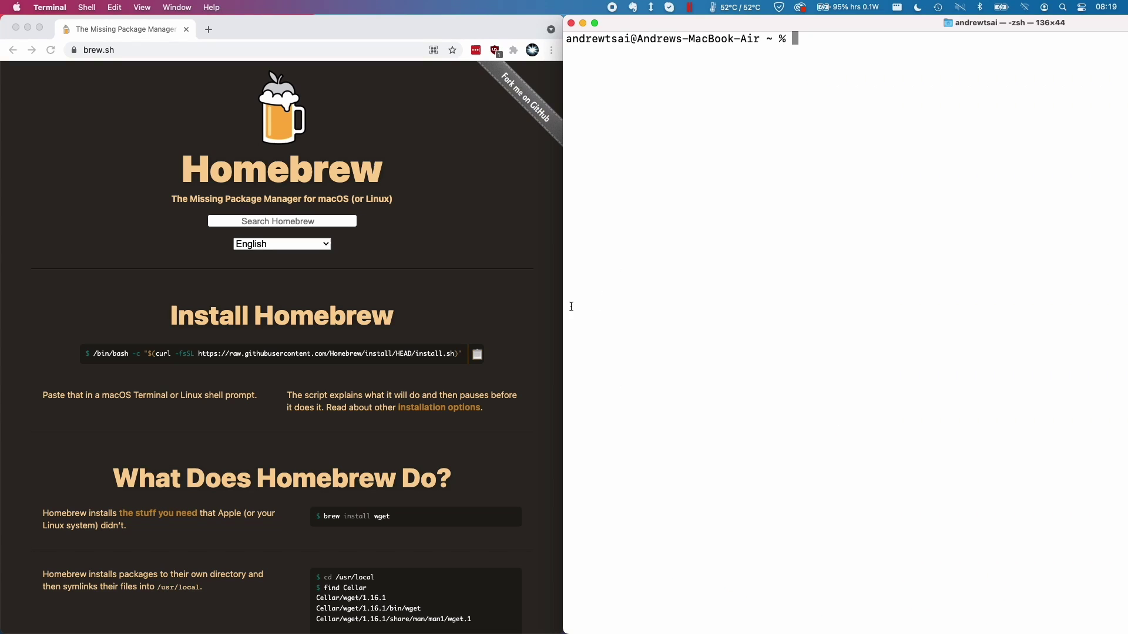
Bring Chrome's brew.sh Homebrew page forward and tile it to the left half of the screen.
click(421, 198)
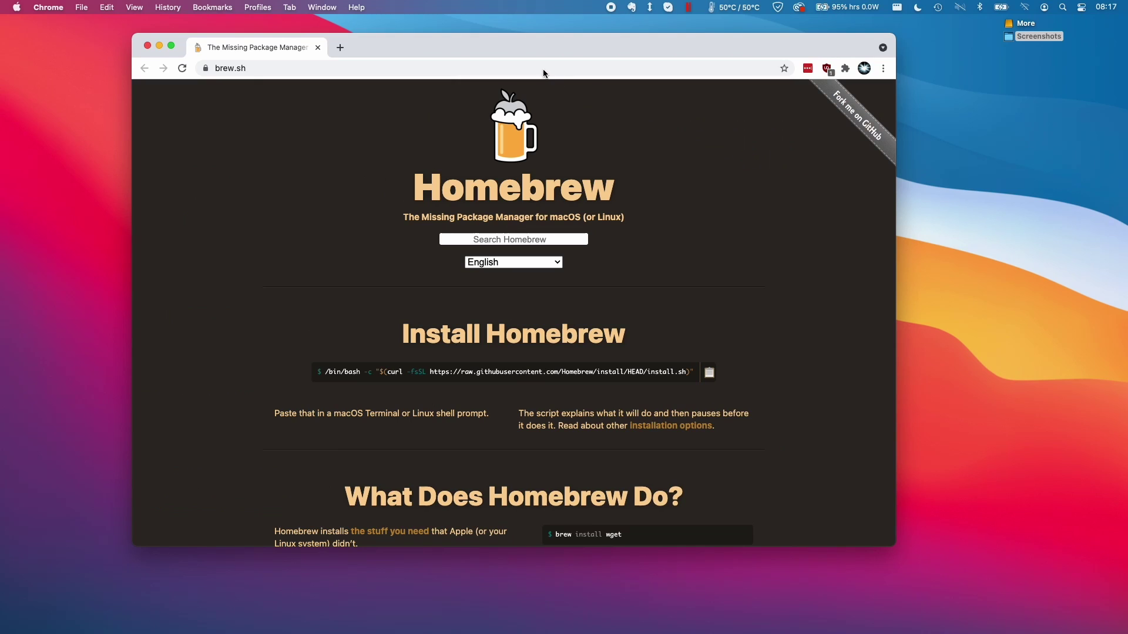
click(543, 69)
click(403, 139)
drag(494, 37, 2, 39)
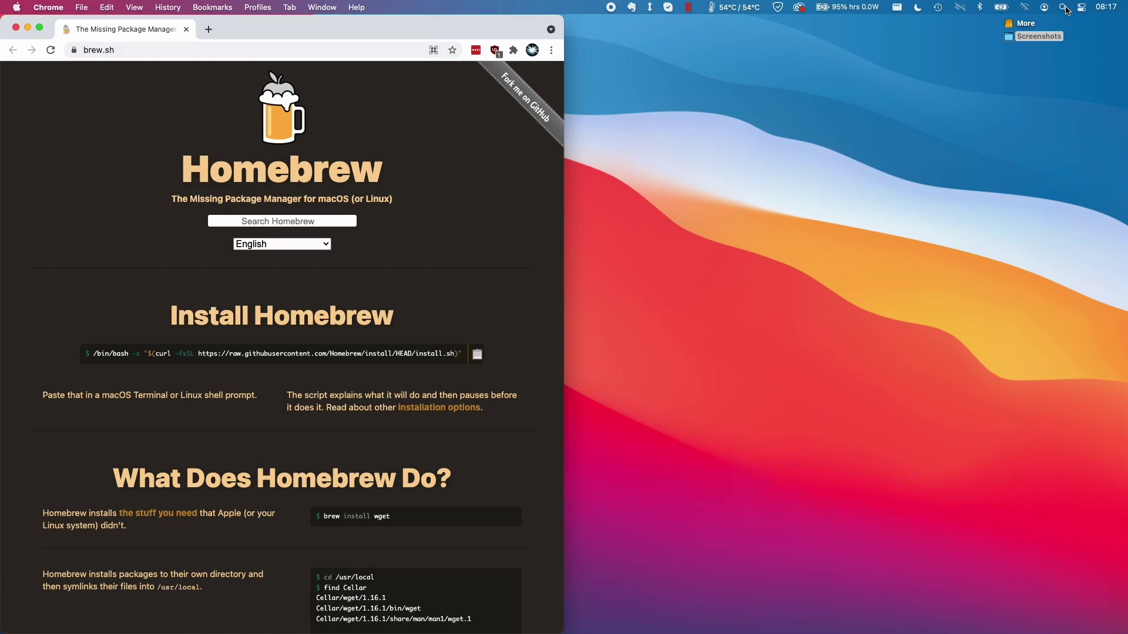
Launch Terminal from Spotlight search and enlarge its text size.
click(1064, 7)
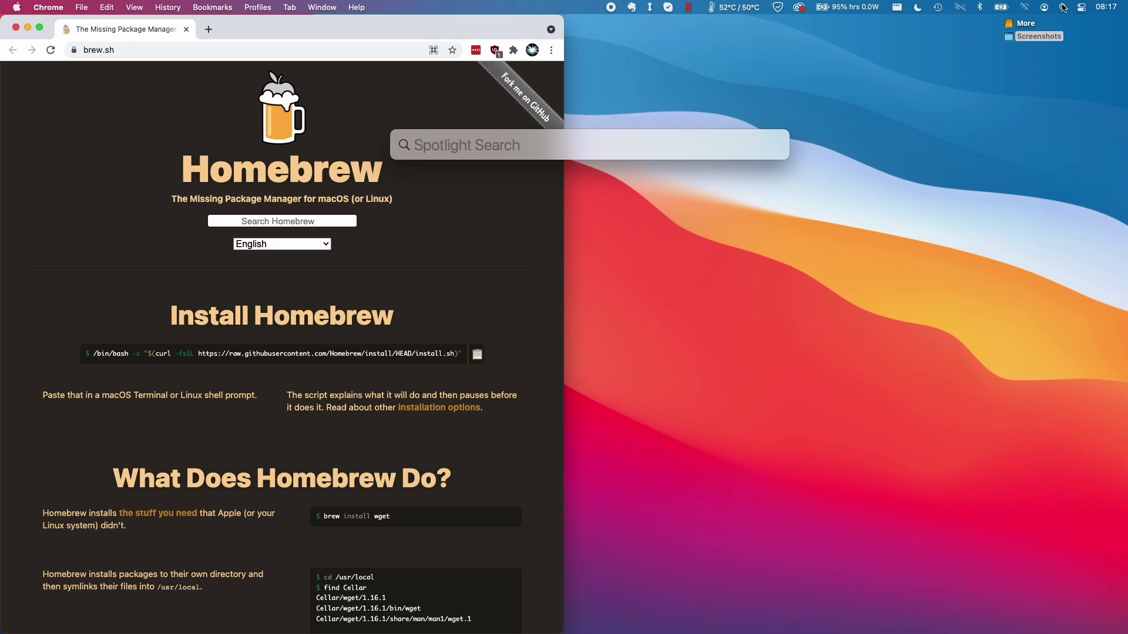
text(terminal)
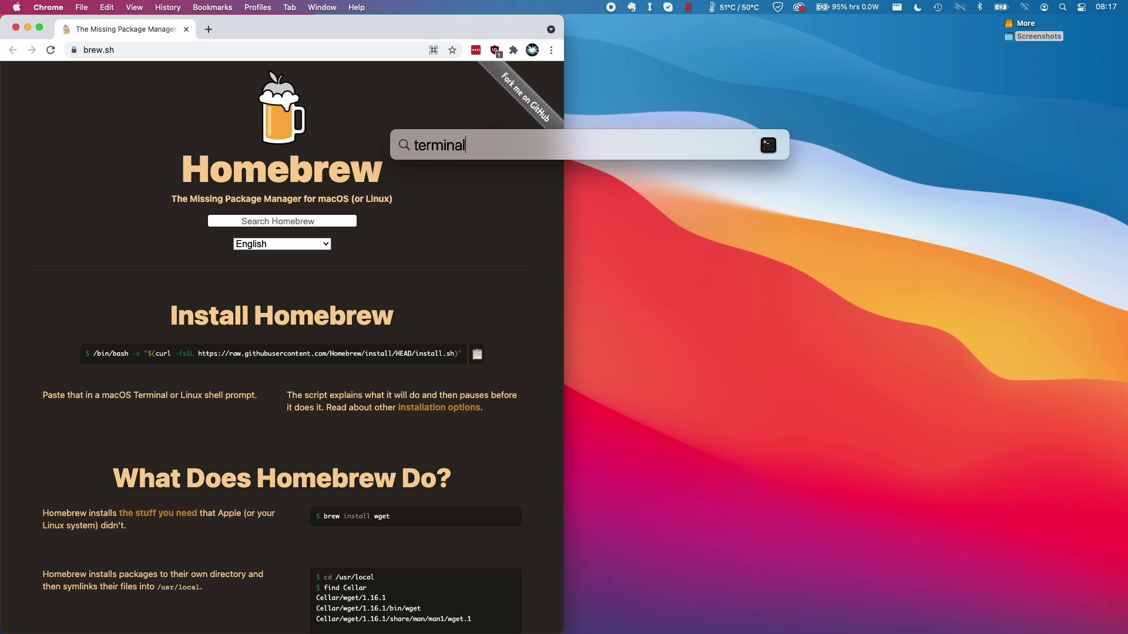
key(Return)
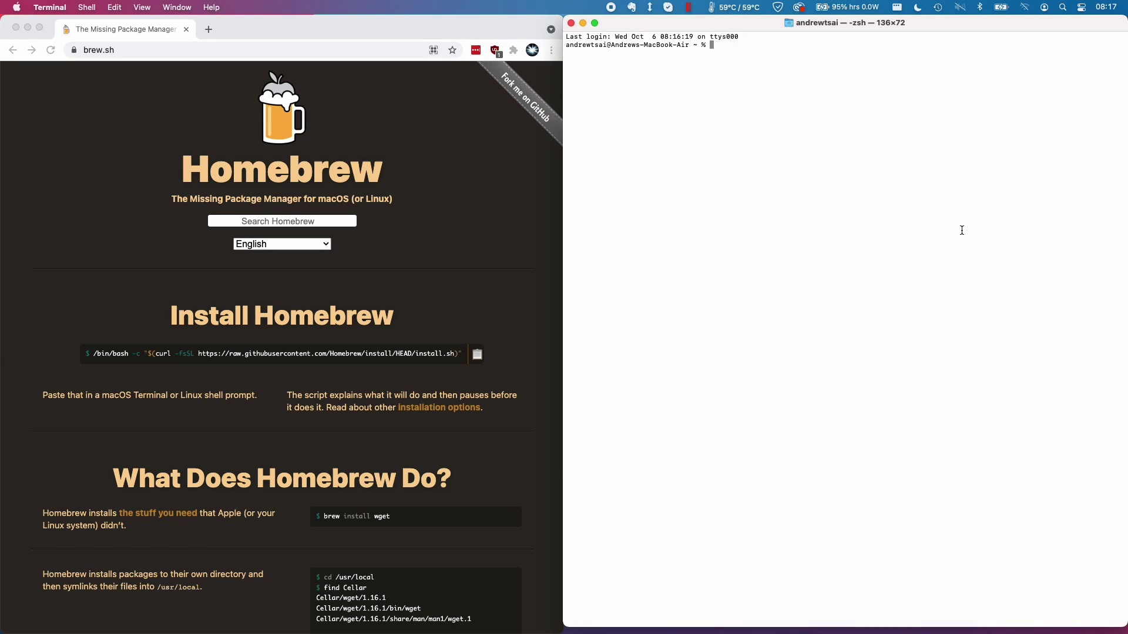
key(super+equal)
key(super+equal)
key(super+equal)
key(super+equal)
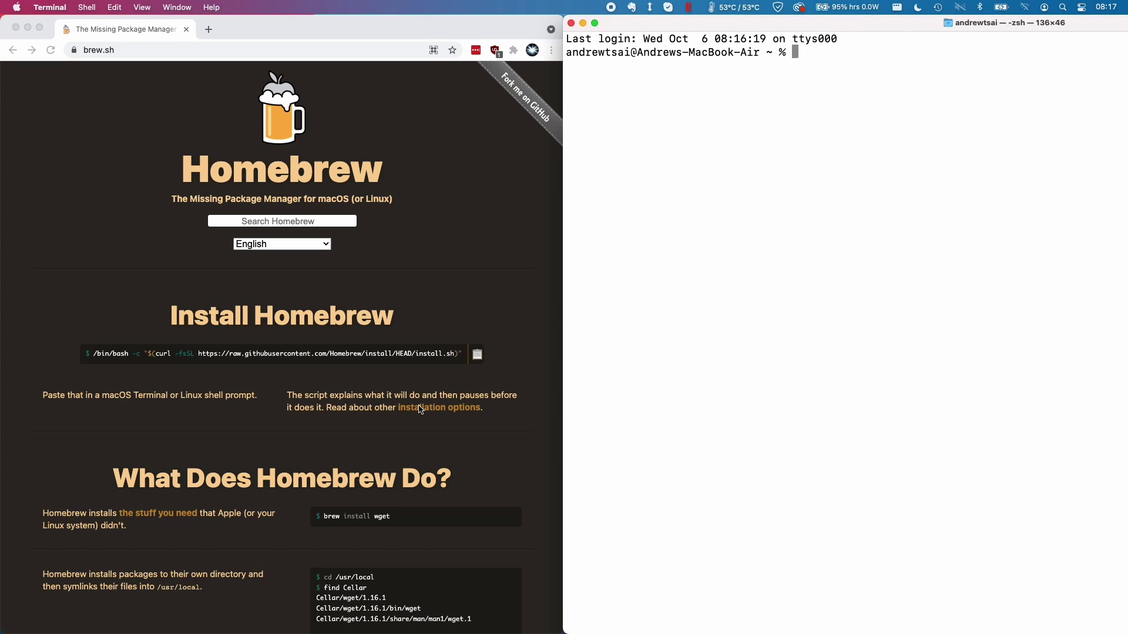
Copy the Homebrew install command from brew.sh and switch back to Terminal.
click(441, 327)
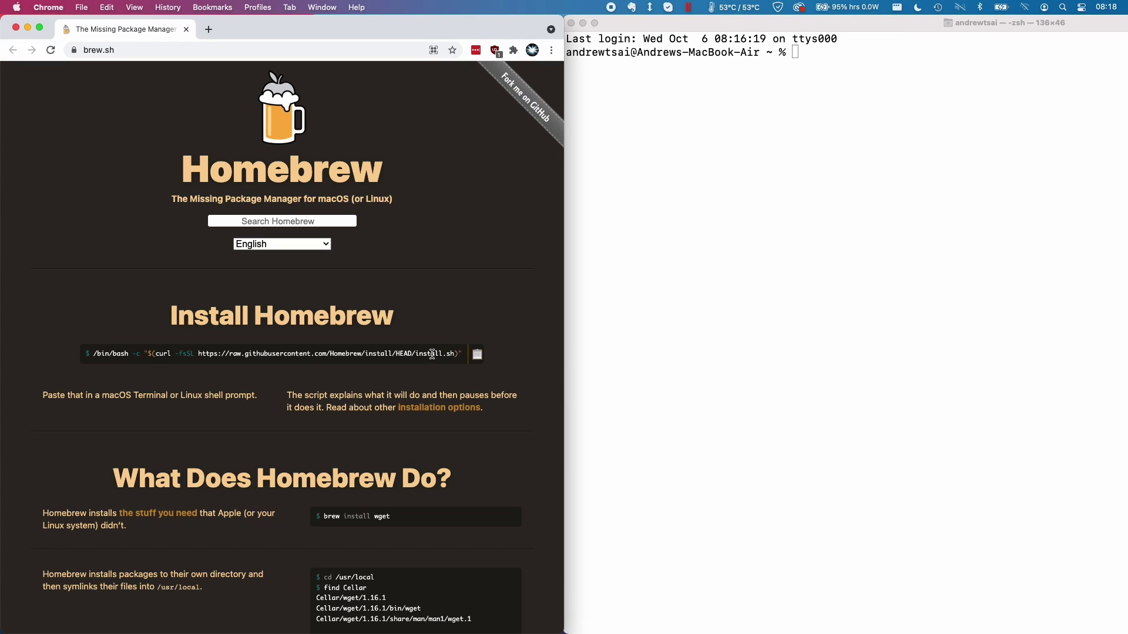
click(477, 355)
click(739, 271)
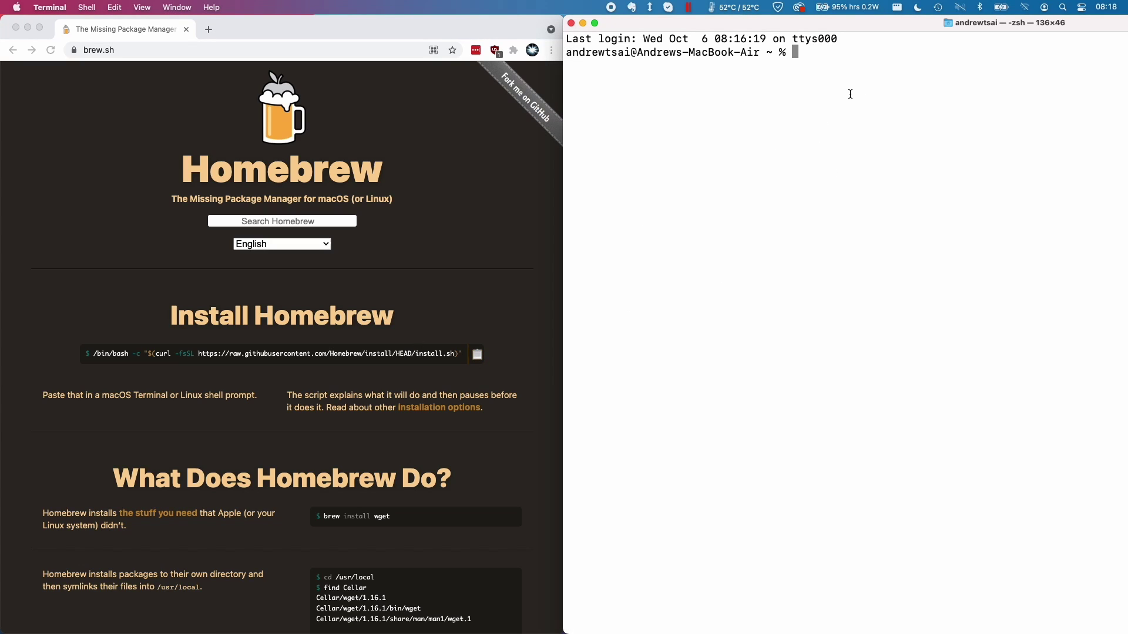
Paste and run the Homebrew install script, entering the sudo password and confirming installation into /opt/homebrew.
text(/bin/bash -c "$(curl -fsSL https://raw.githubusercontent.com/Homebrew/install/HEAD/install.sh)")
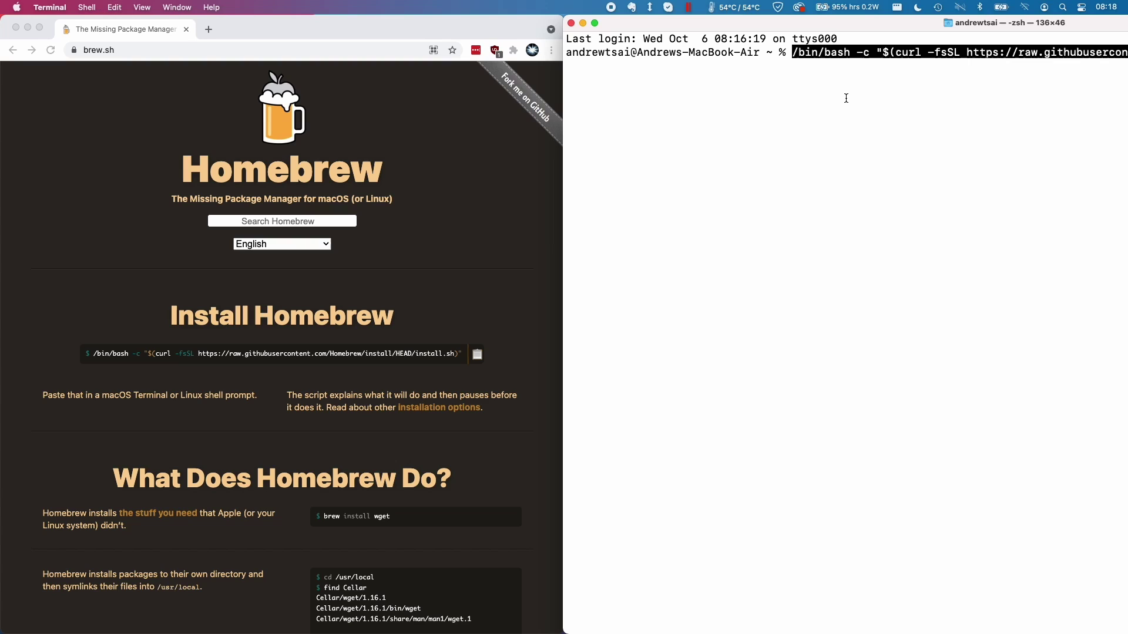
key(Return)
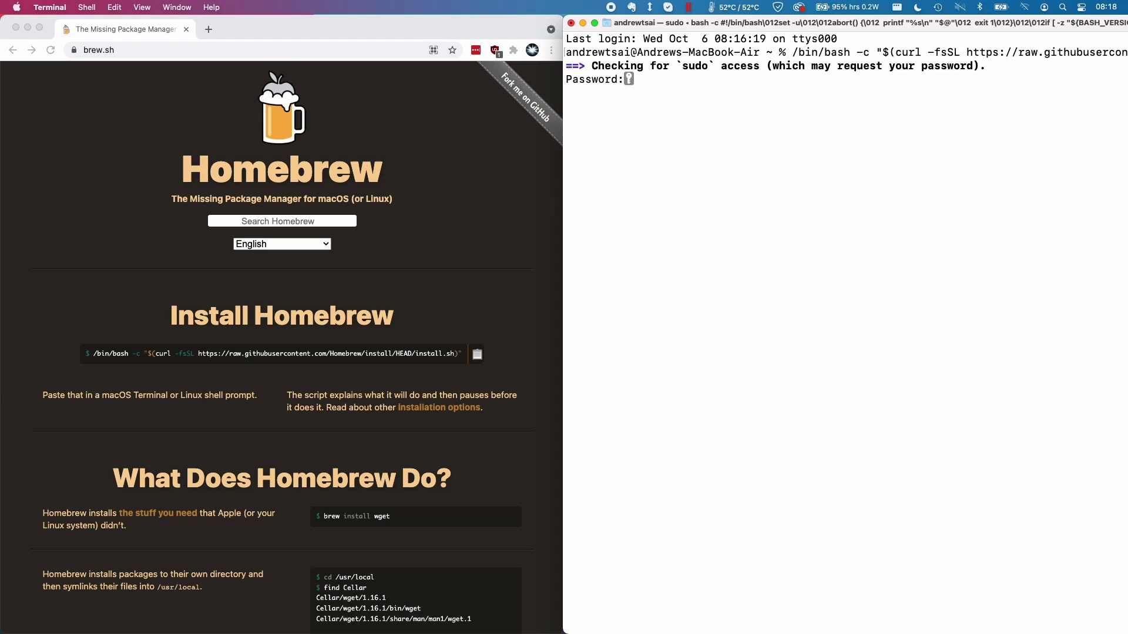
key(Return)
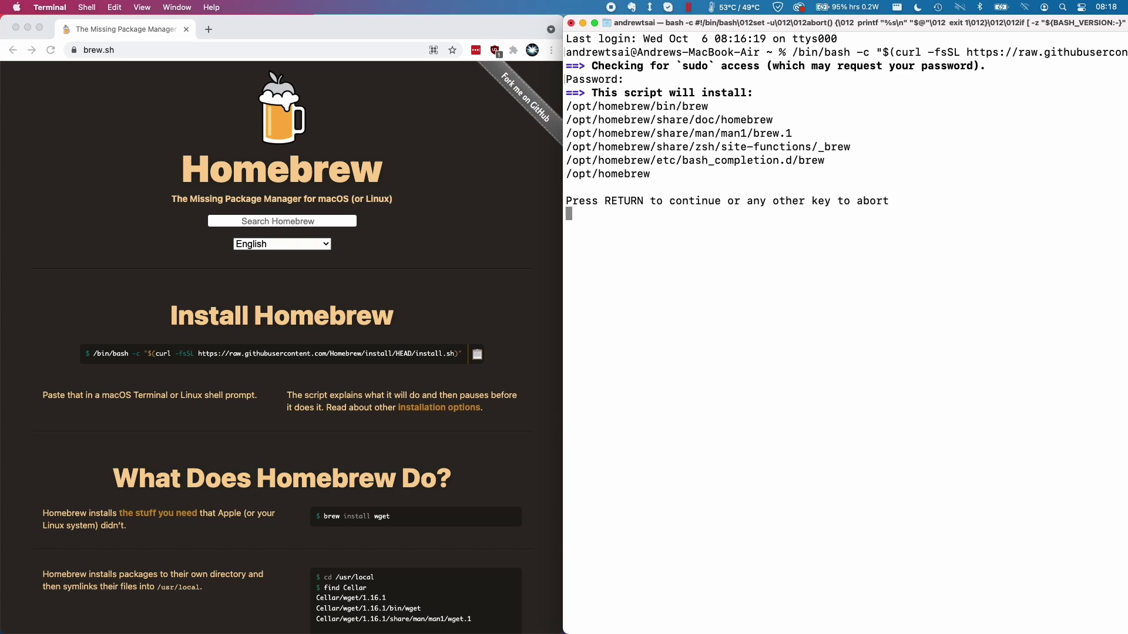
key(Return)
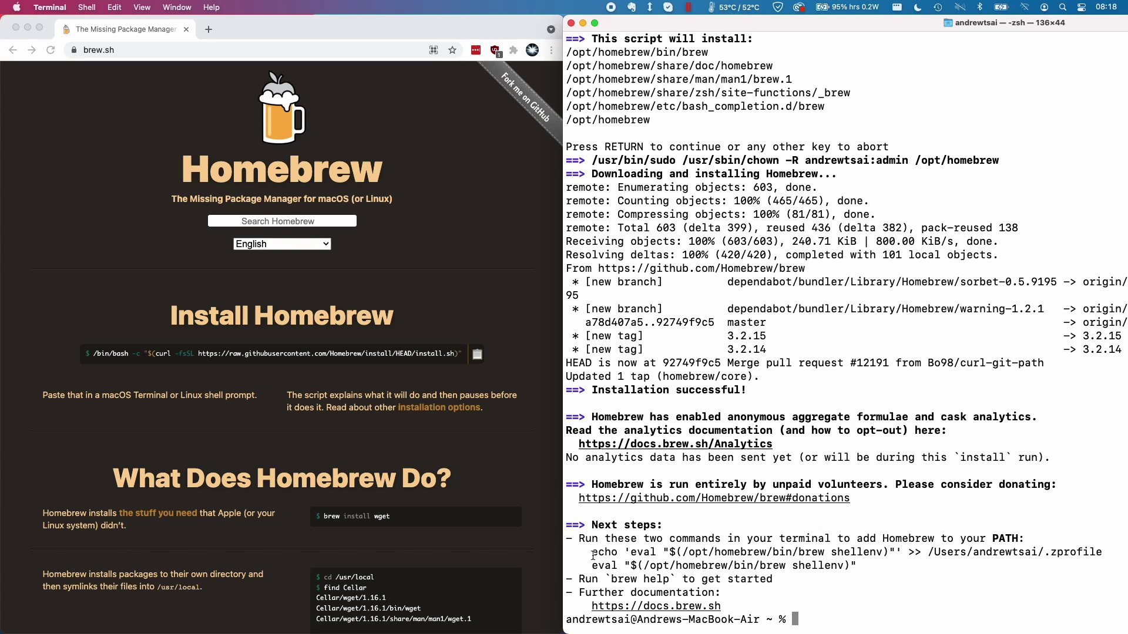
Copy and run the two echo/eval PATH setup commands, then run brew to confirm it works.
drag(591, 553, 867, 565)
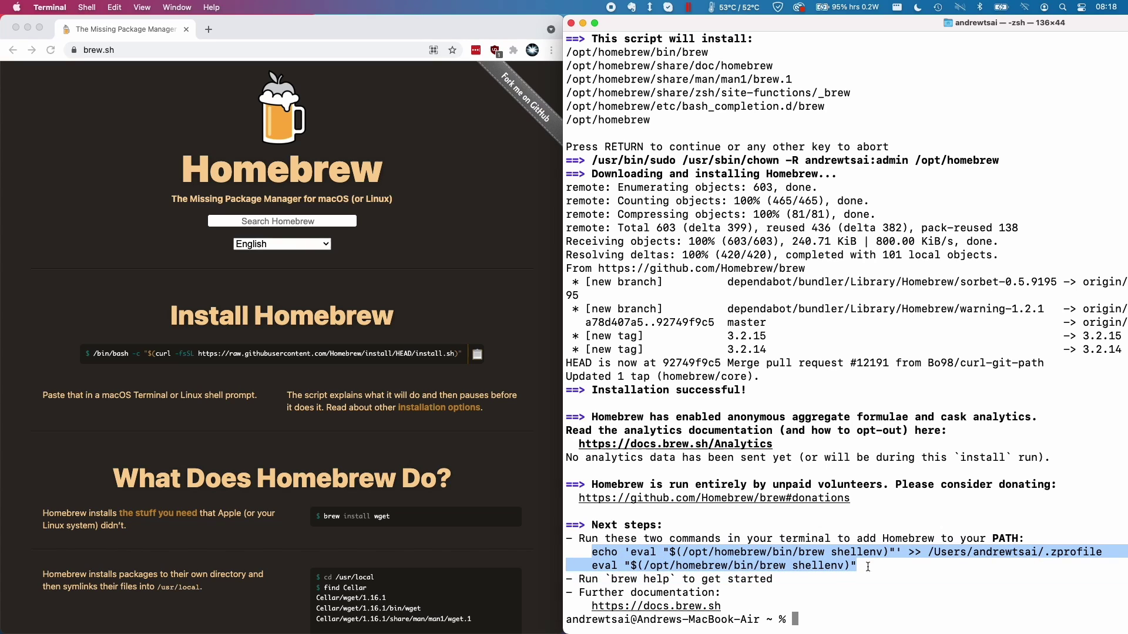
click(782, 570)
drag(591, 552, 857, 565)
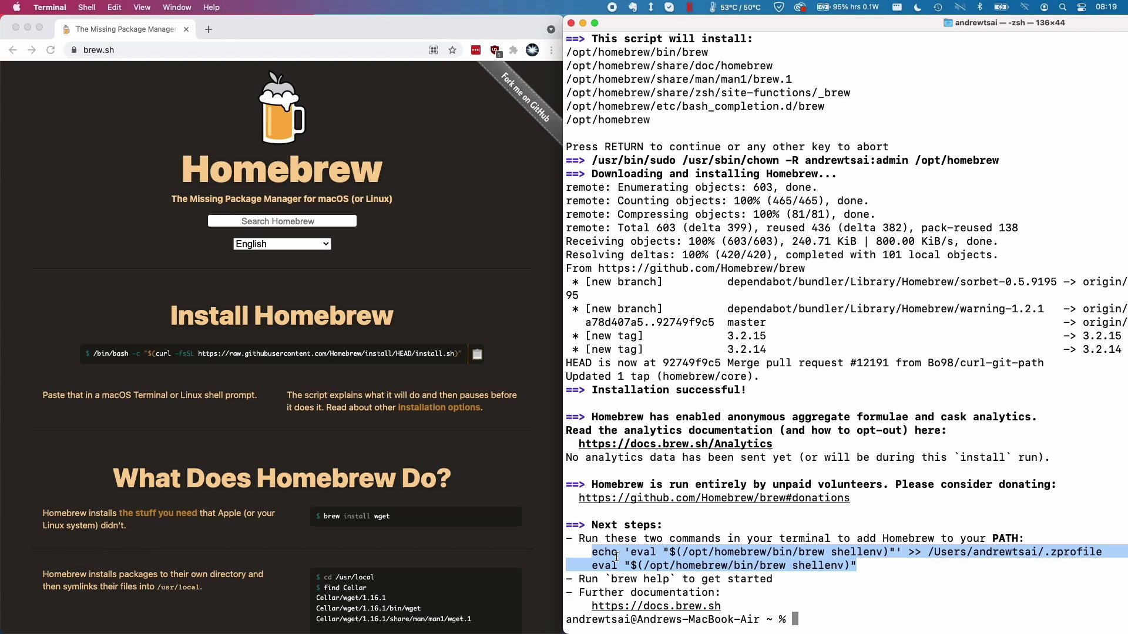
right_click(617, 558)
click(635, 531)
click(810, 605)
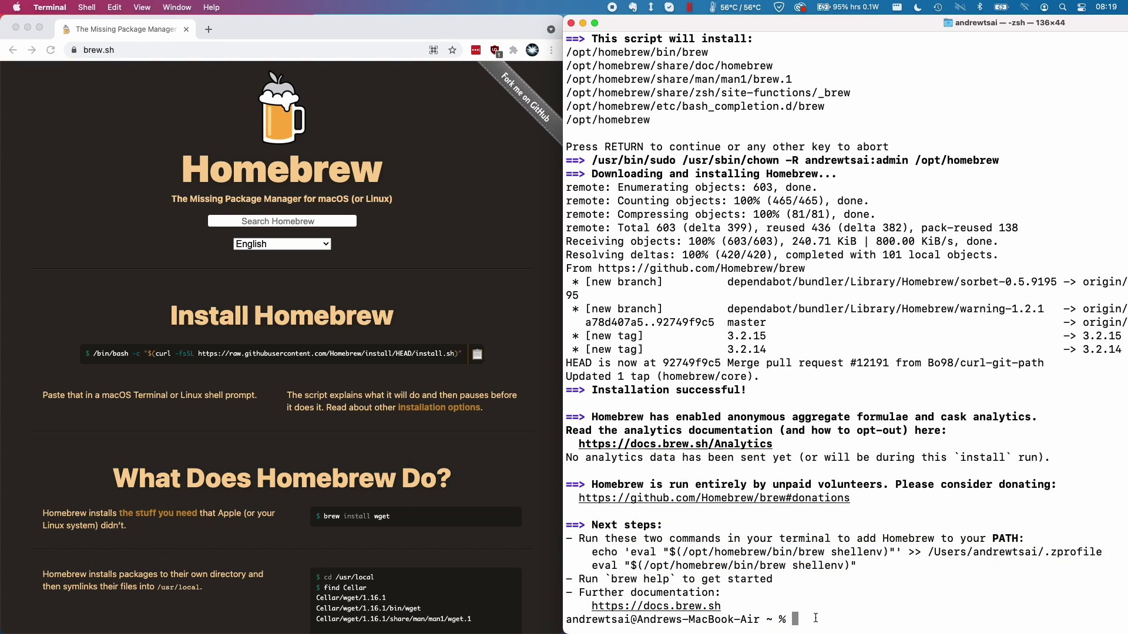
key(super+v)
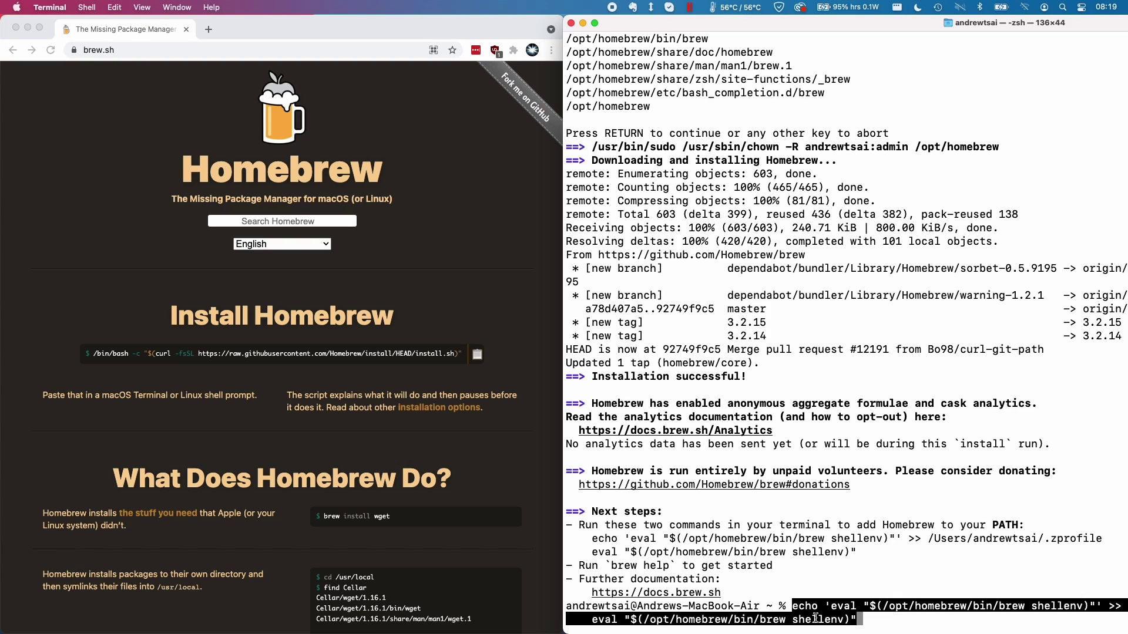
key(Return)
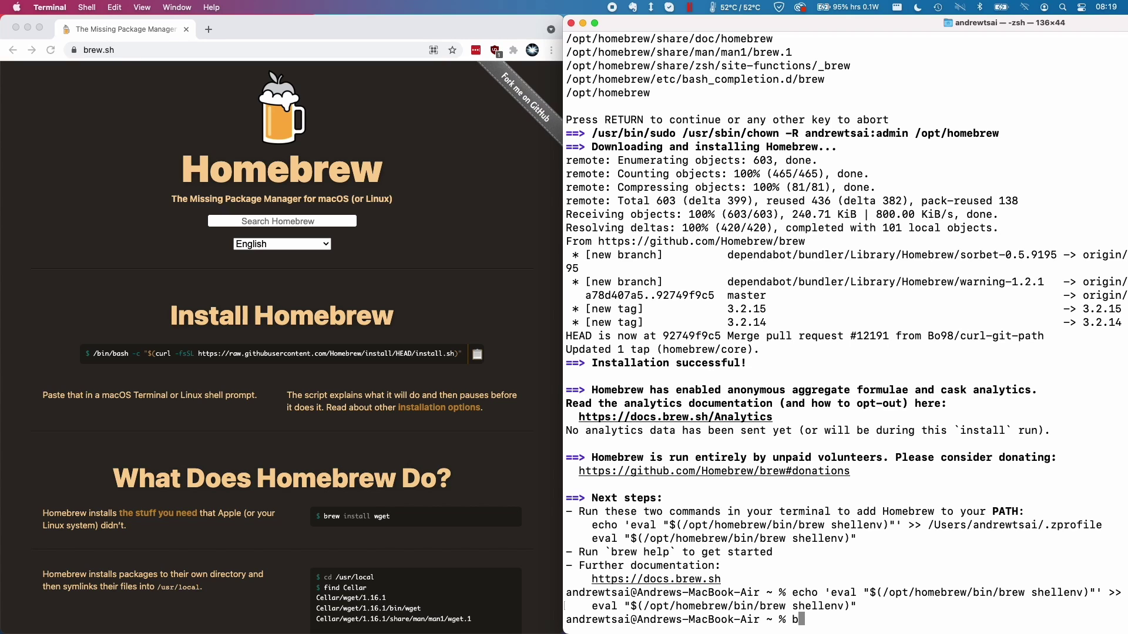
text(rew)
key(Return)
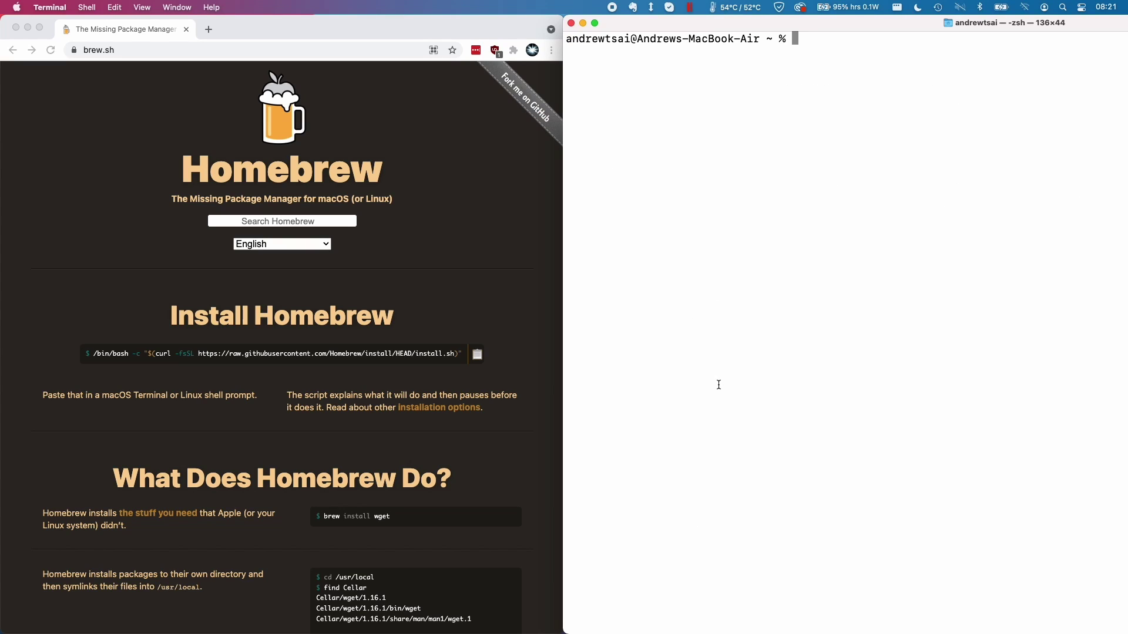
Paste and run 'brew install aria2 cabextract' to install aria2 and cabextract.
key(super+v)
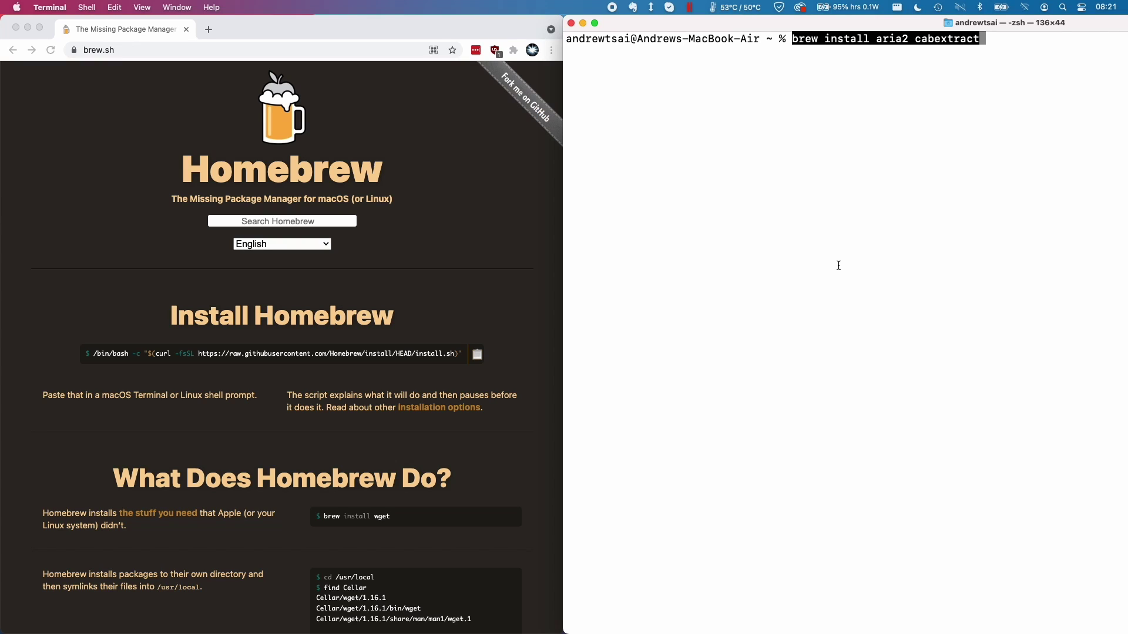
key(Return)
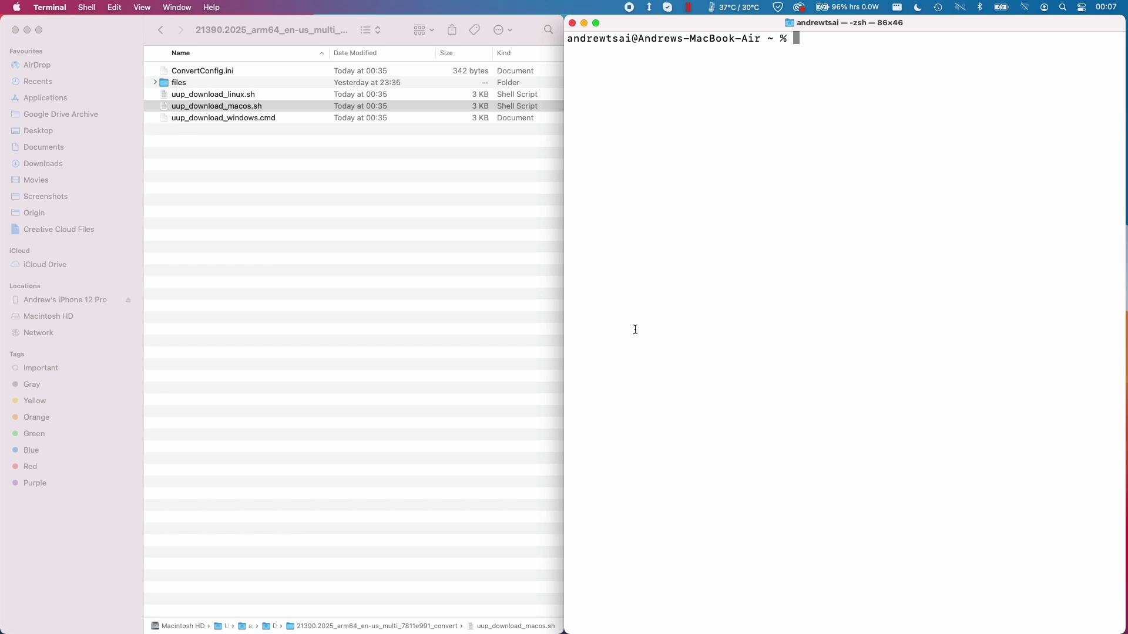
Change directory into the 21390.2025_arm64_en-us_multi_7811e991_convert folder by dragging it after 'cd'.
click(394, 270)
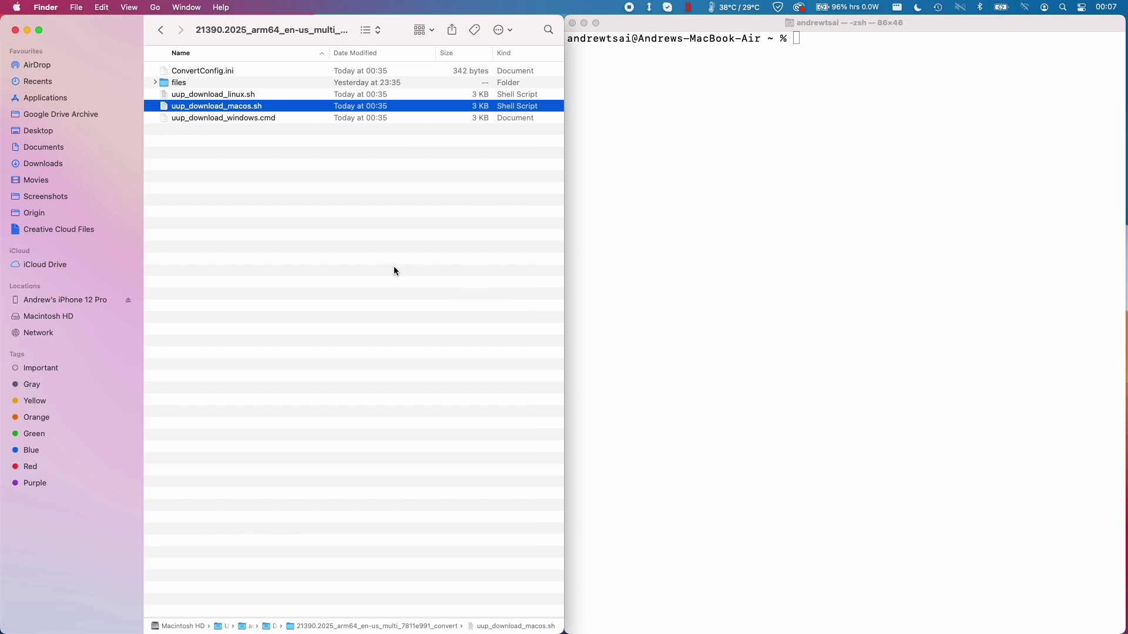
click(129, 6)
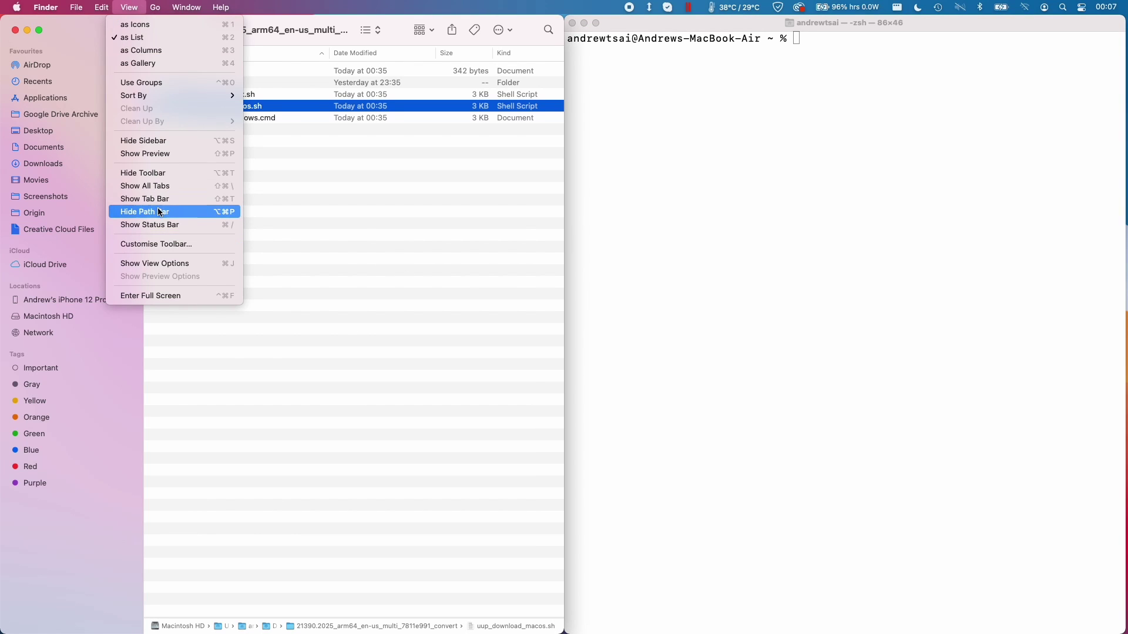
click(339, 276)
click(712, 276)
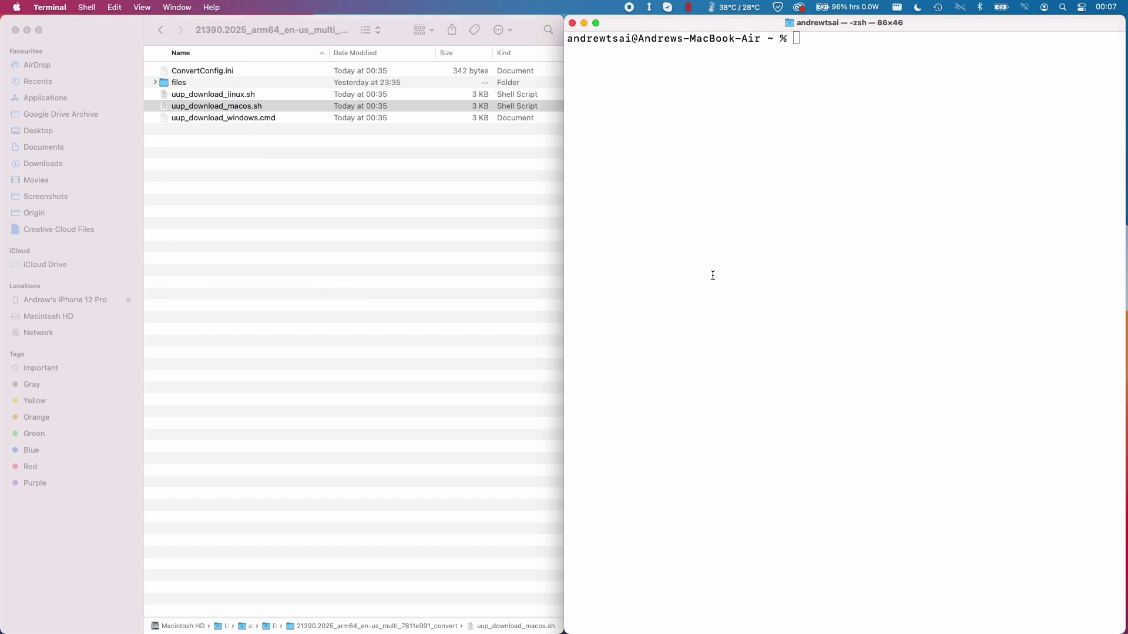
text(cd)
click(354, 629)
drag(354, 629, 790, 297)
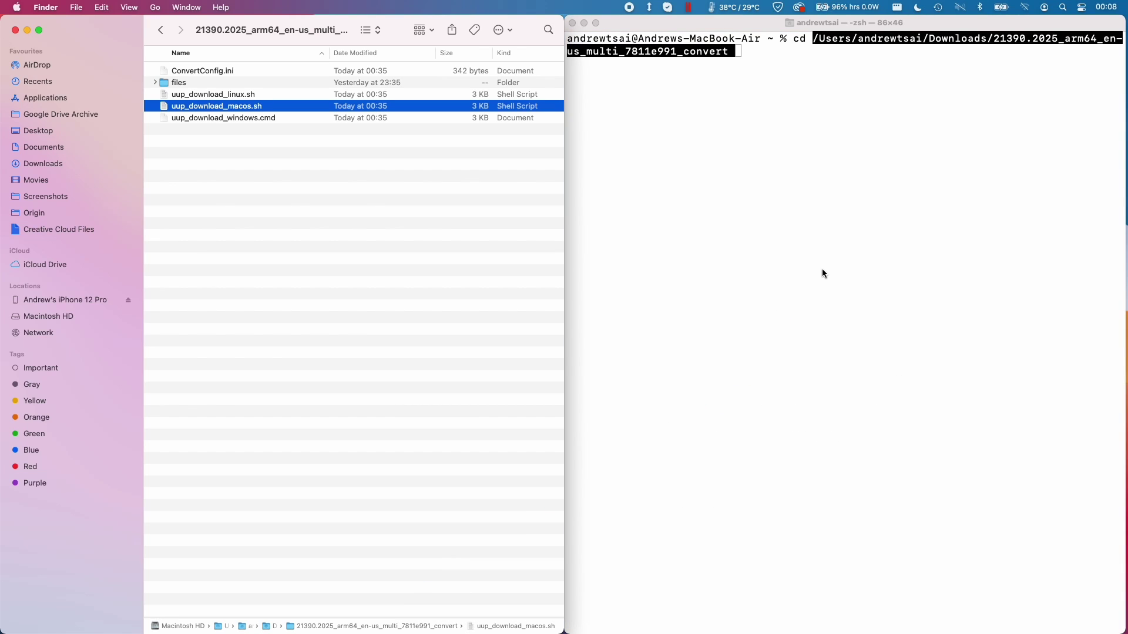
click(814, 244)
key(Return)
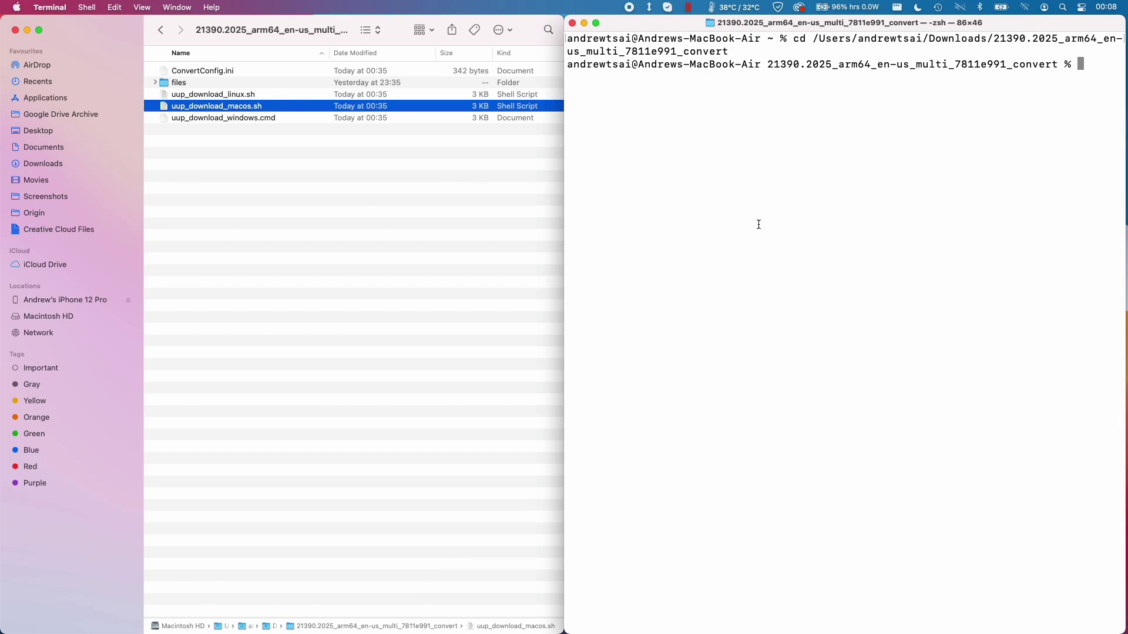
List the folder's files with ls and make uup_download_macos.sh executable with chmod +x.
text(ls)
key(Return)
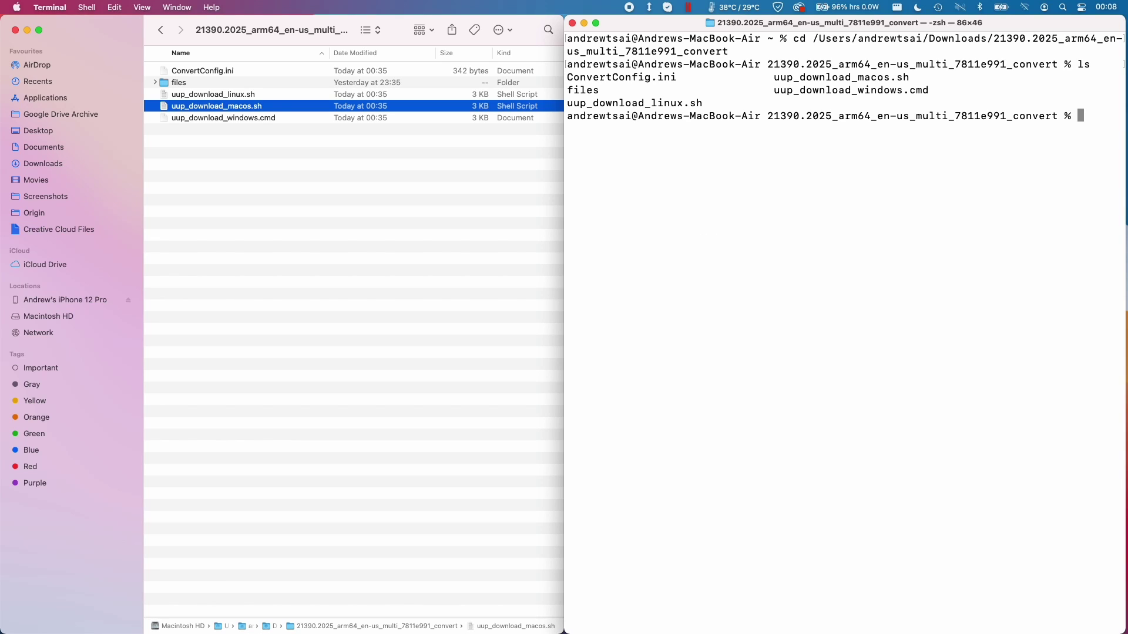
text(chmod +x uup_download+)
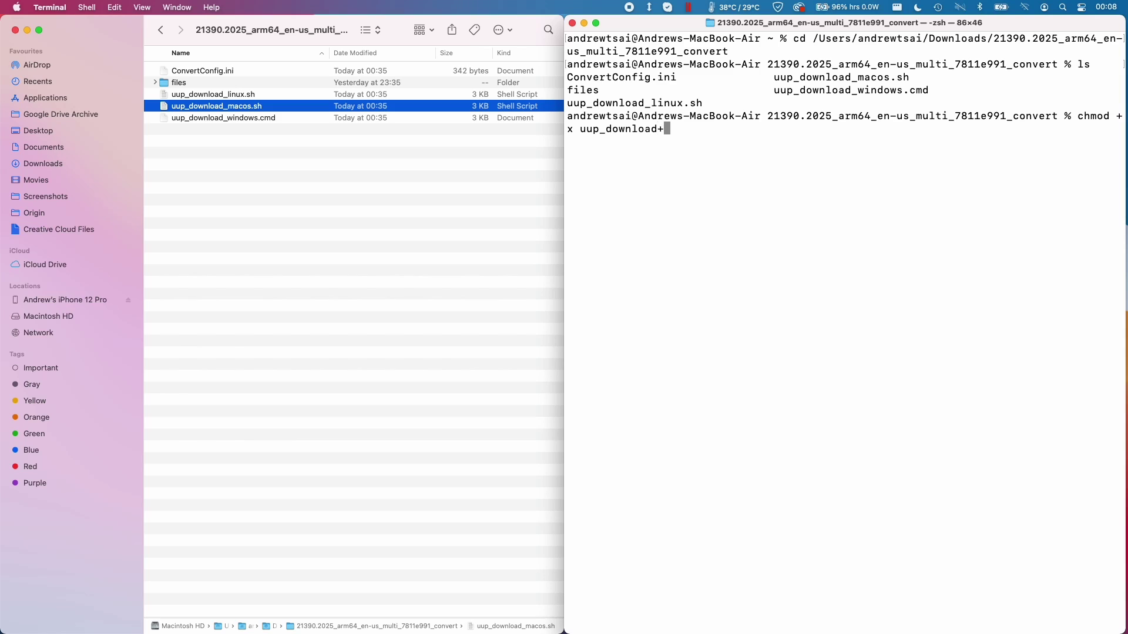
key(BackSpace)
text(_macos.sh)
key(Return)
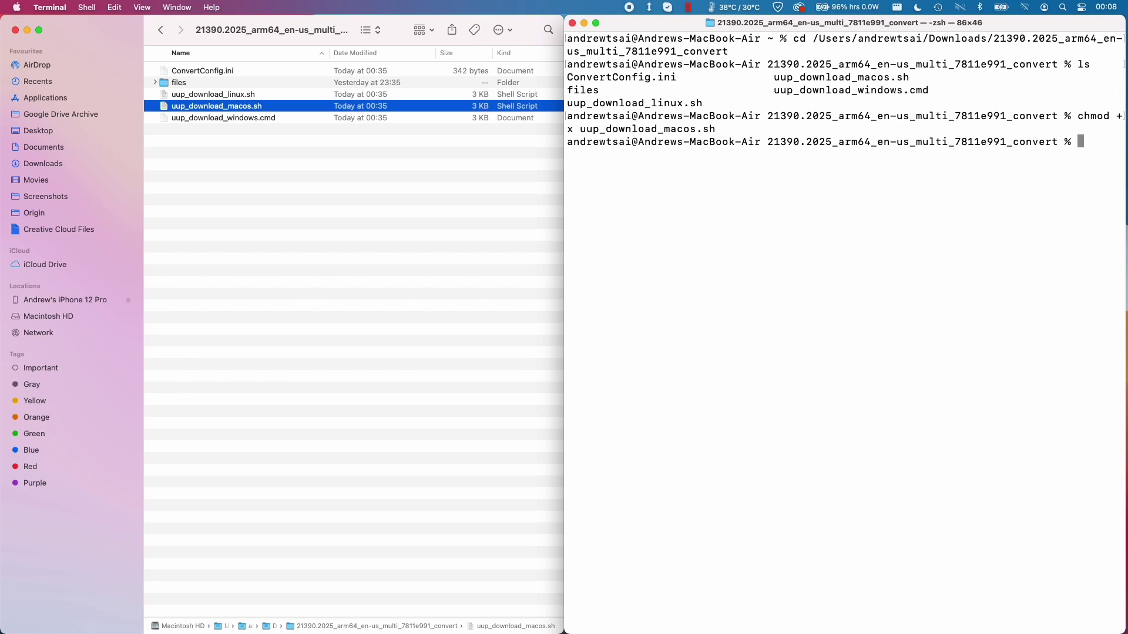
key(super+k)
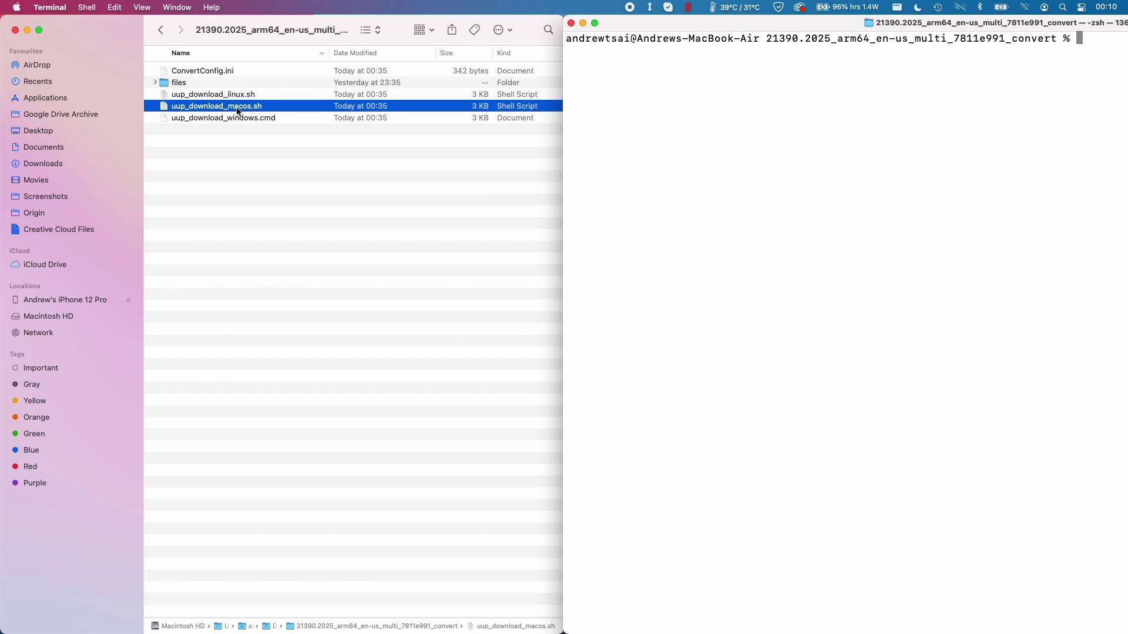
Drag uup_download_macos.sh into Terminal and run the script.
drag(231, 109, 324, 112)
drag(232, 111, 723, 144)
click(754, 164)
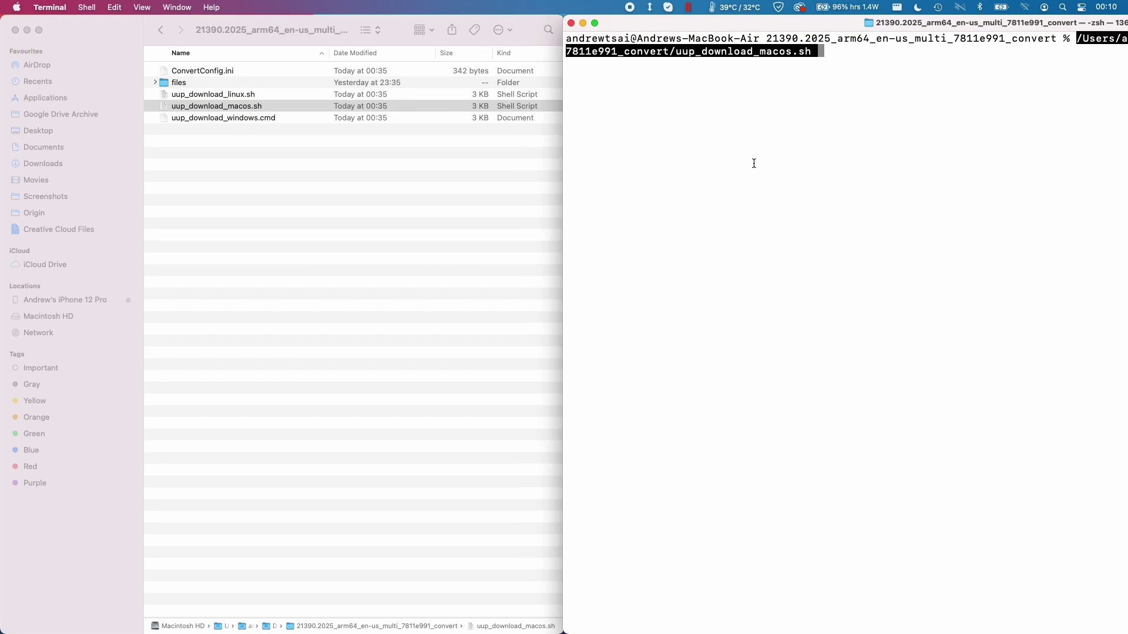
key(Return)
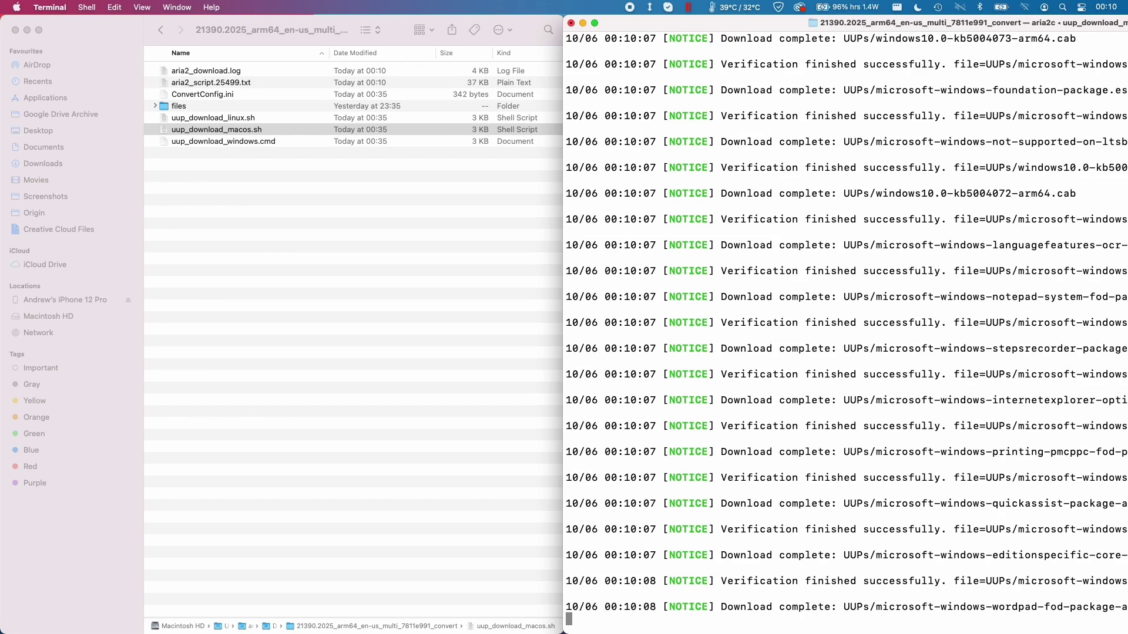
Once the script prints Done, select the 4.54 GB 21390.1_MULTI_ARM64_EN-US.ISO in the convert folder.
click(253, 159)
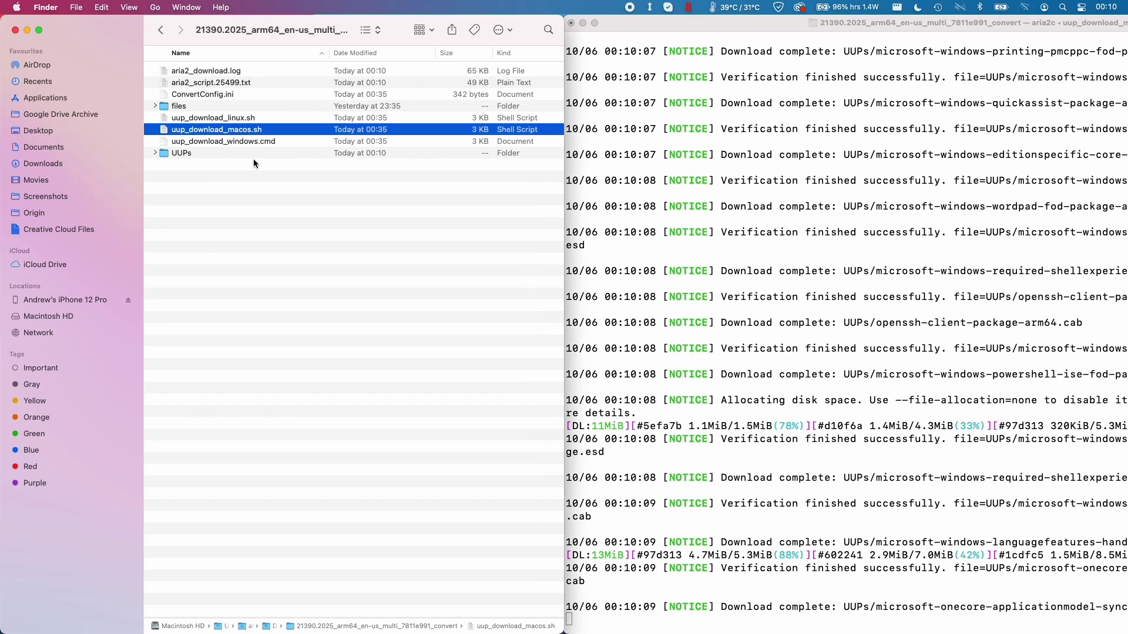
click(156, 154)
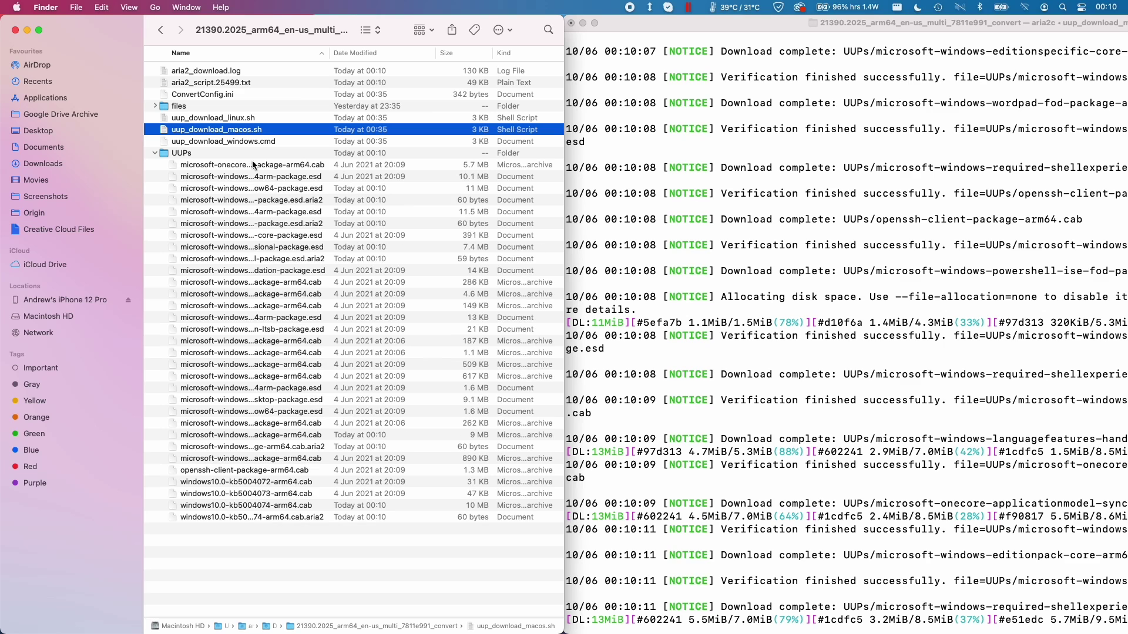
click(626, 242)
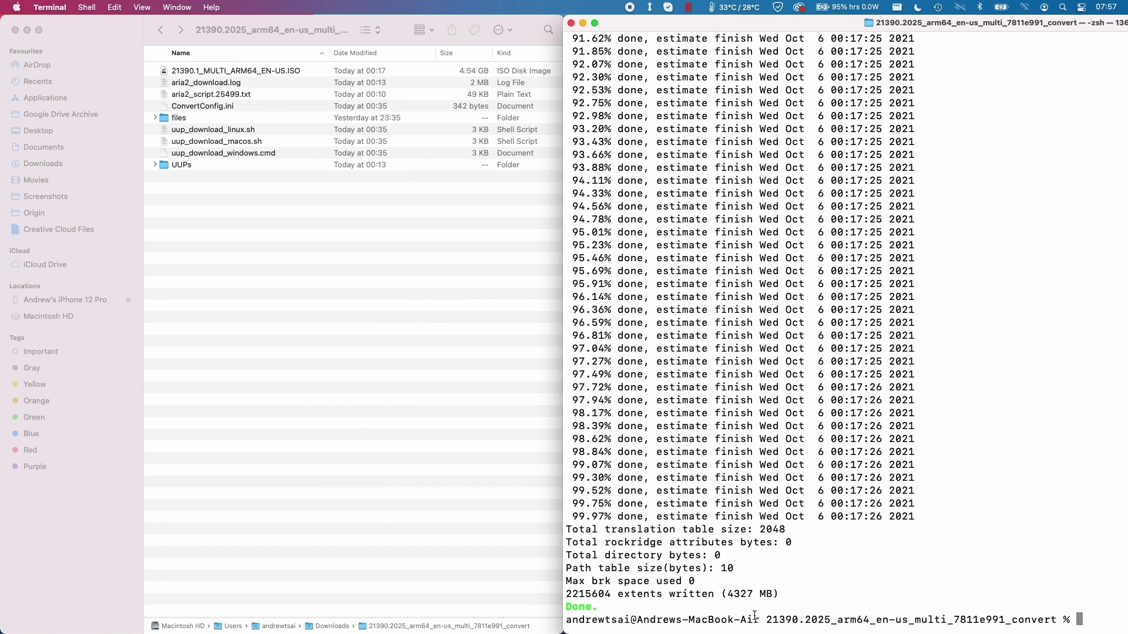
drag(567, 619, 1085, 625)
click(1086, 628)
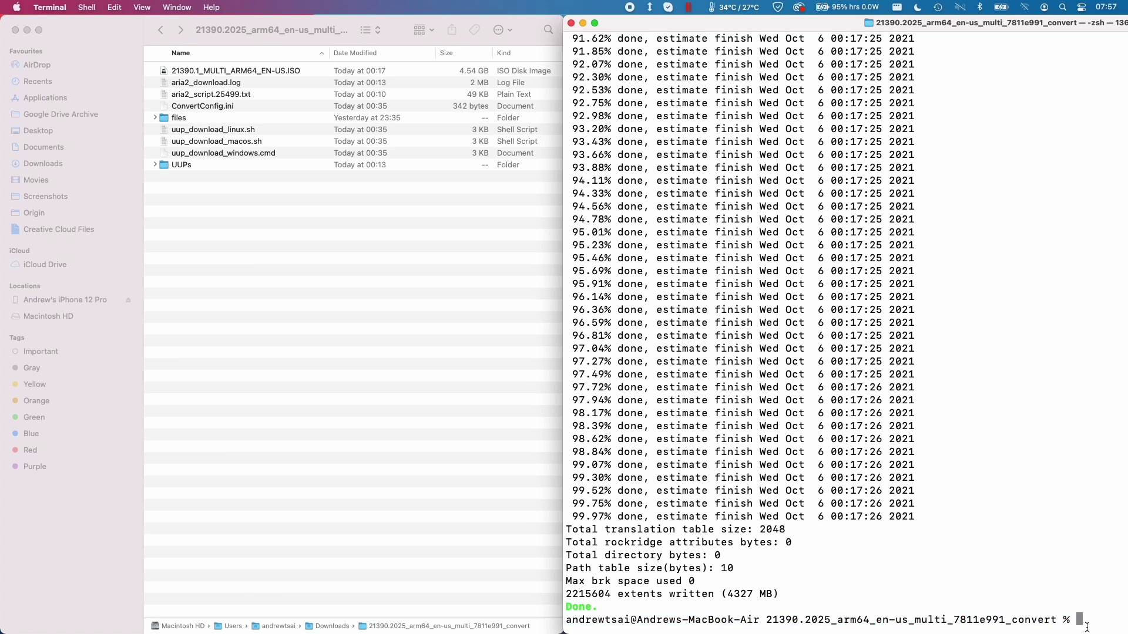
click(262, 69)
click(234, 74)
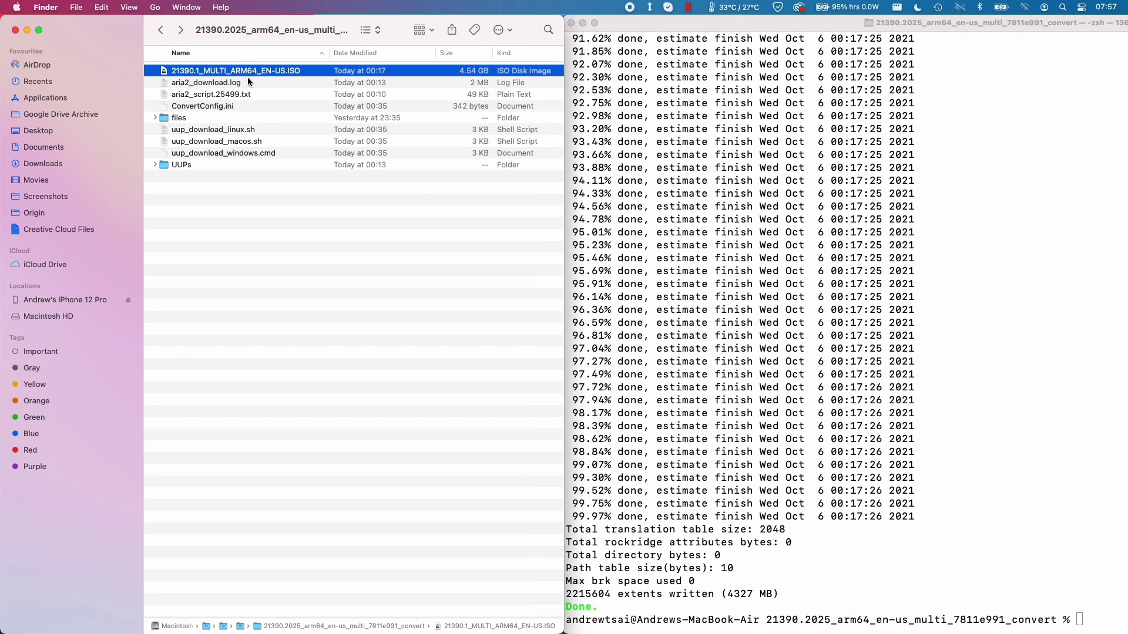
Close Terminal and start a new Parallels VM that installs Windows from an image file.
key(super+alt+h)
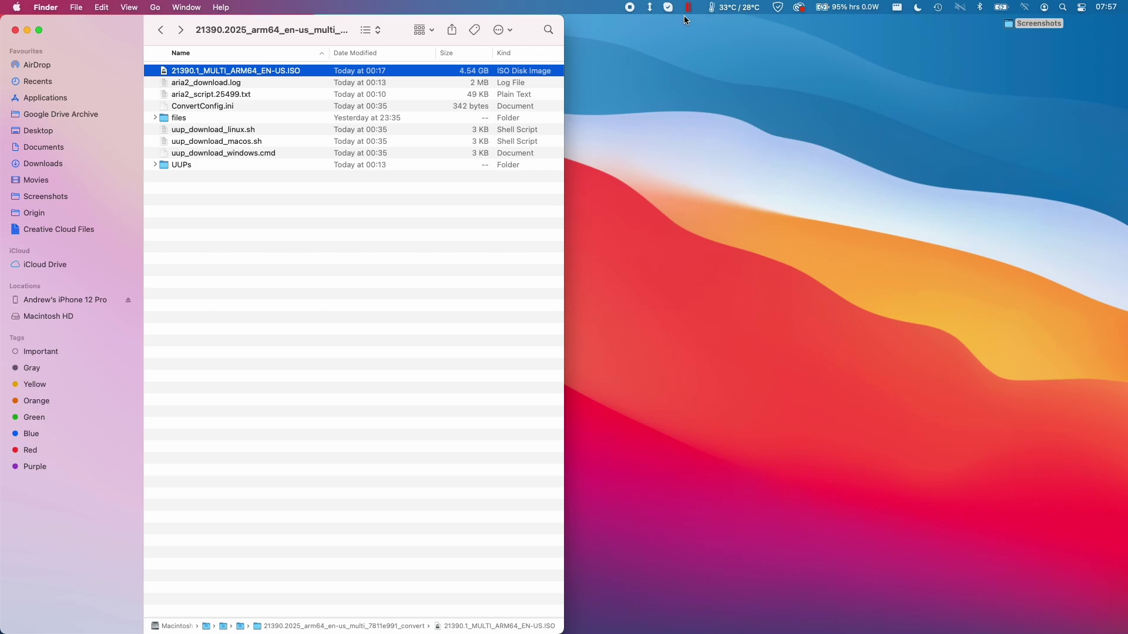
click(688, 7)
click(710, 24)
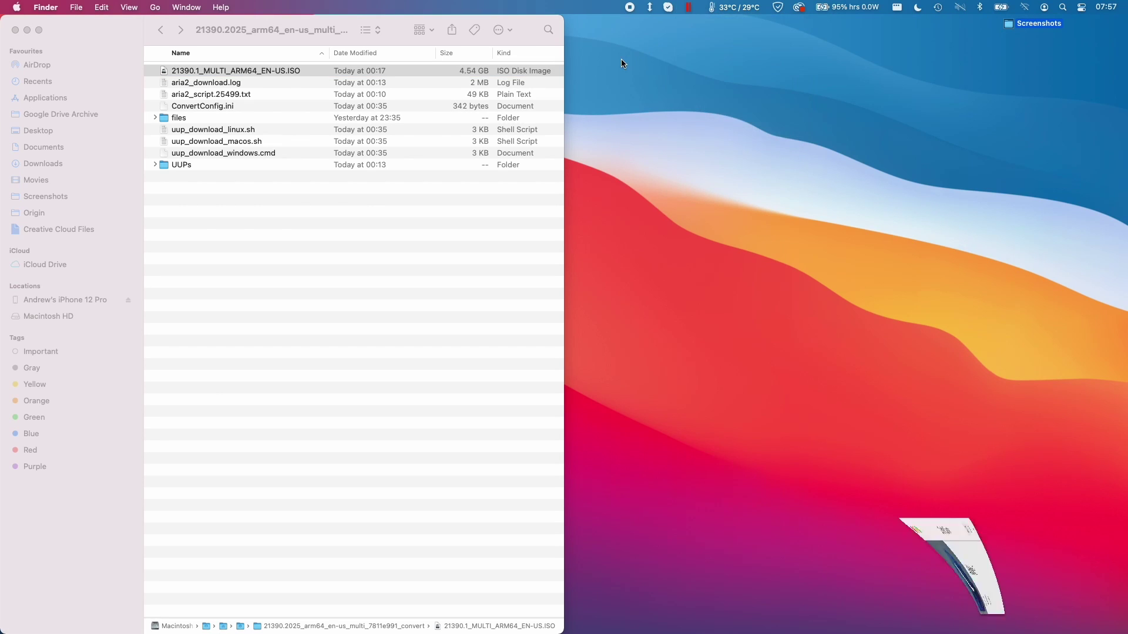
drag(531, 135, 658, 227)
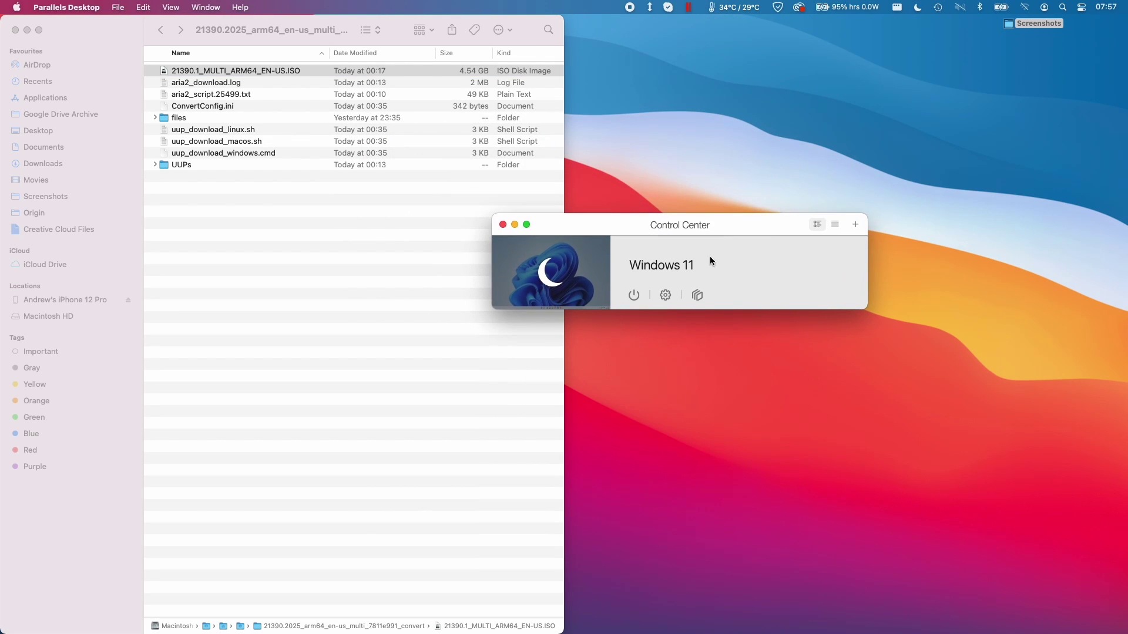
click(856, 225)
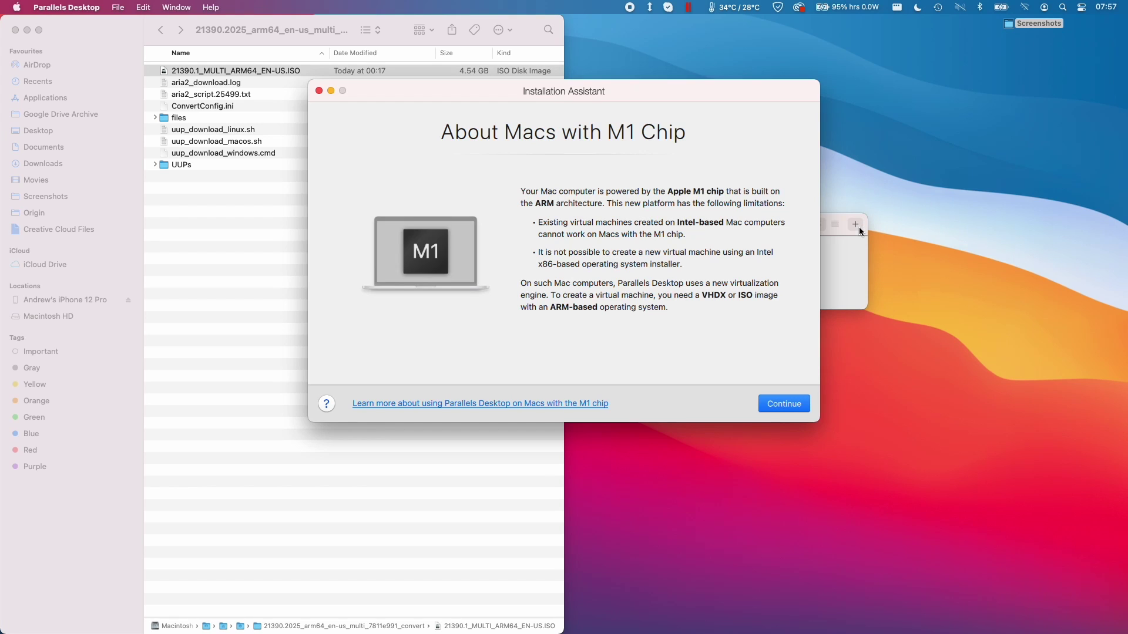
click(798, 400)
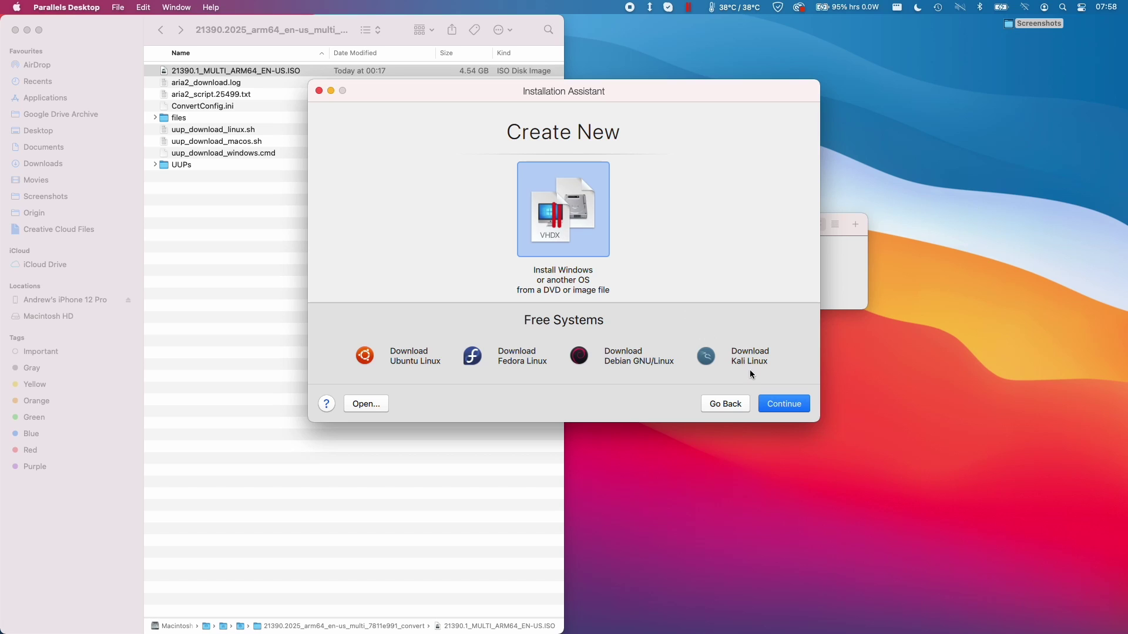
click(774, 402)
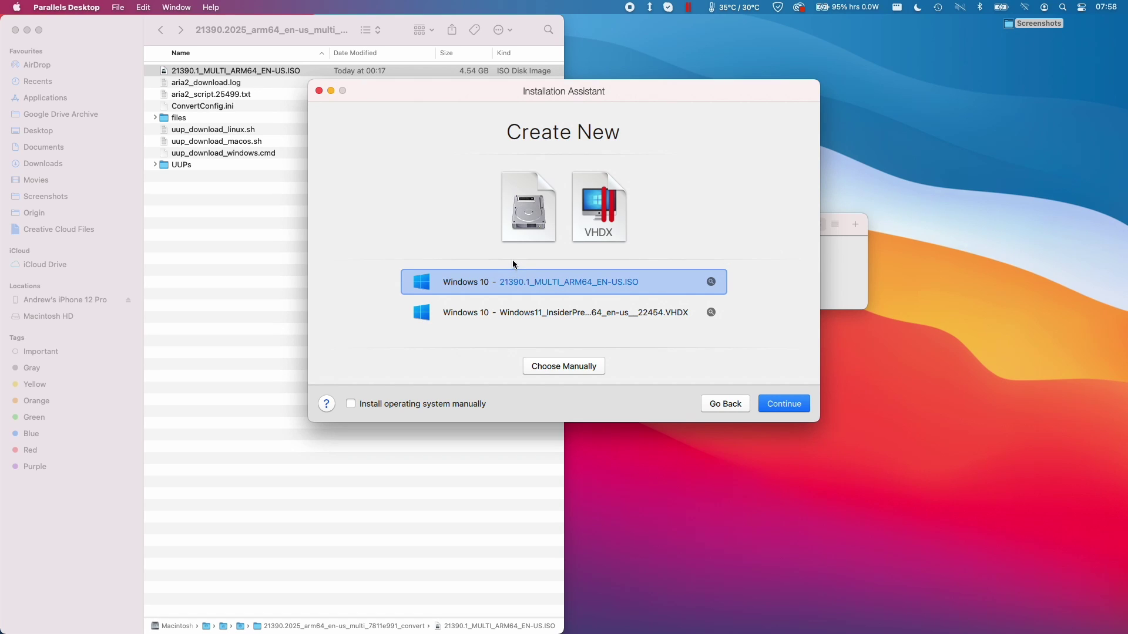
Keep the 21390.1_MULTI_ARM64_EN-US.ISO file name unchanged and return to the Installation Assistant.
click(277, 70)
click(277, 71)
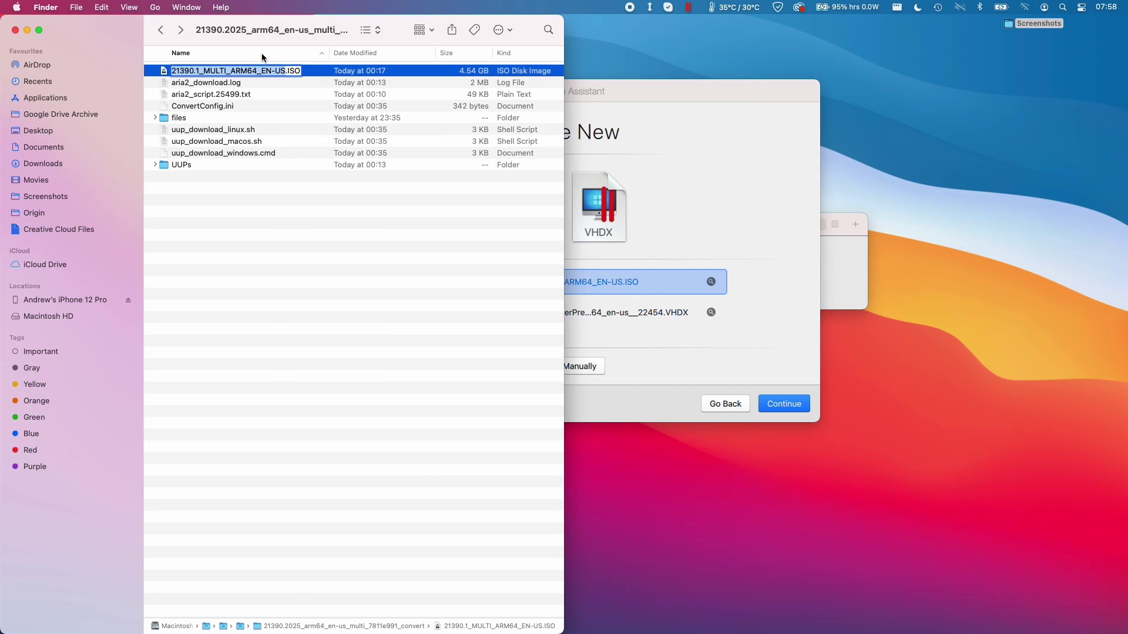
click(304, 96)
click(625, 281)
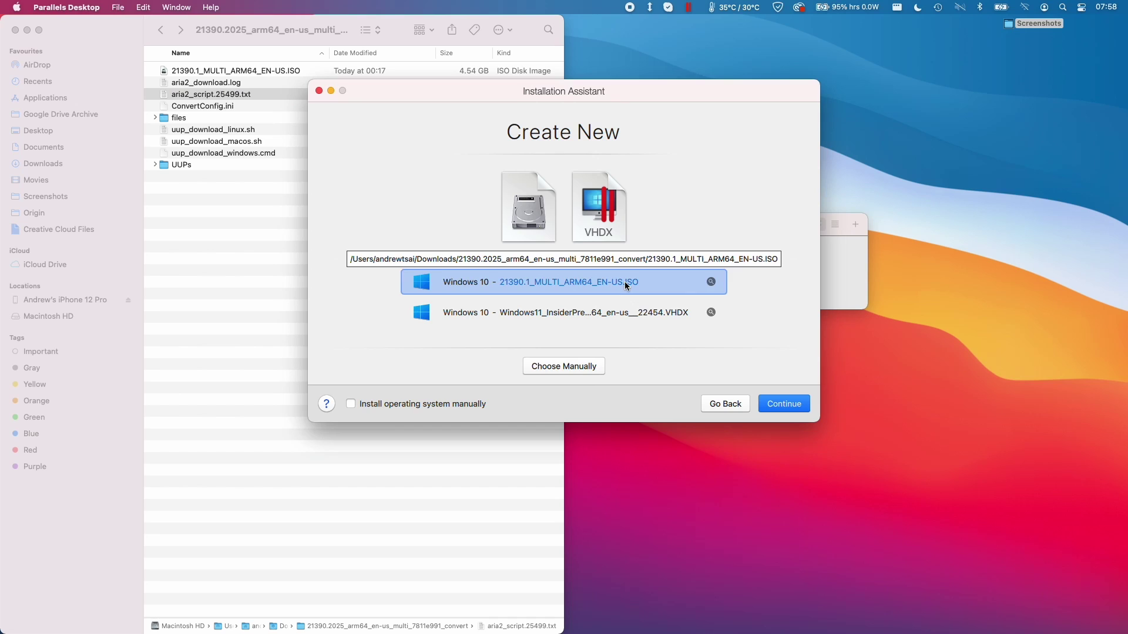
Accept the detected Windows 10 ISO and confirm a Windows edition to install.
click(784, 403)
click(573, 262)
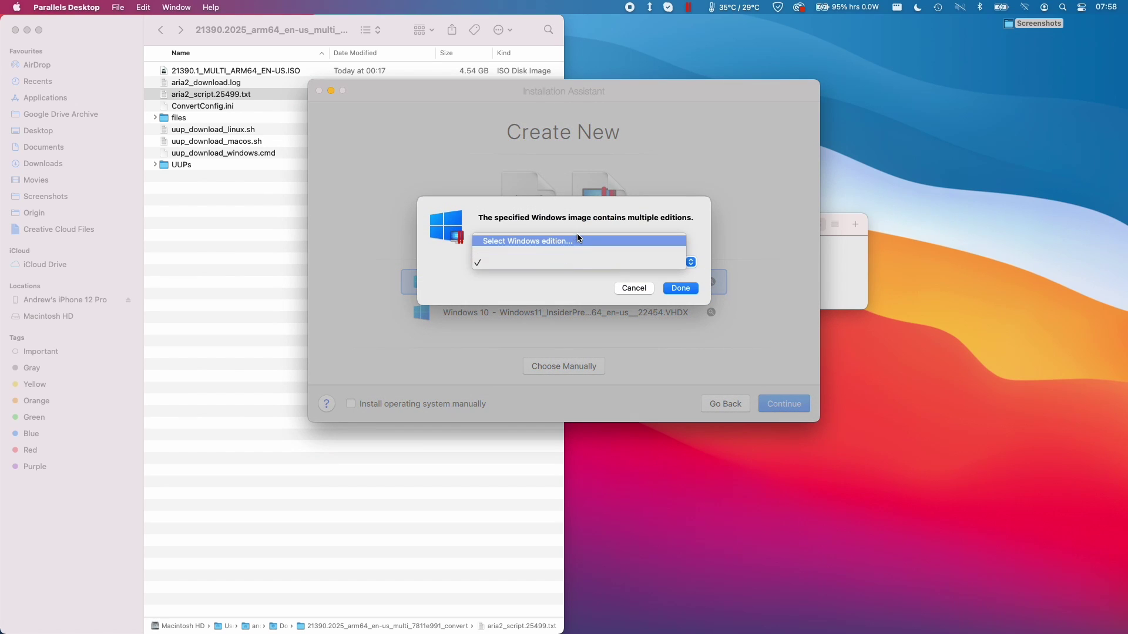
click(577, 234)
click(556, 262)
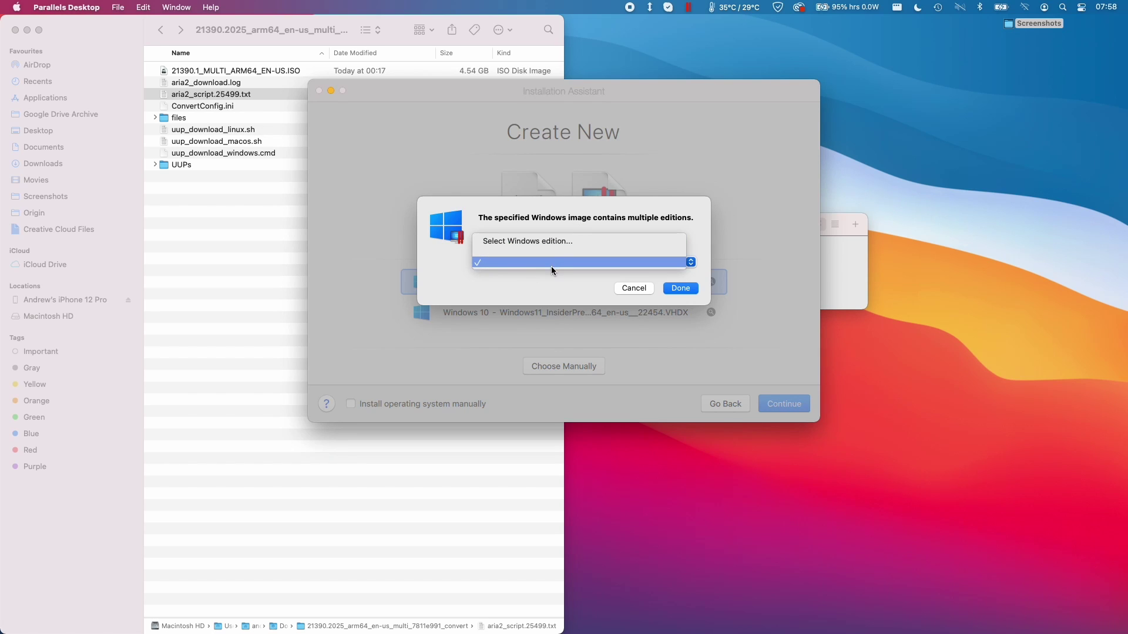
click(561, 245)
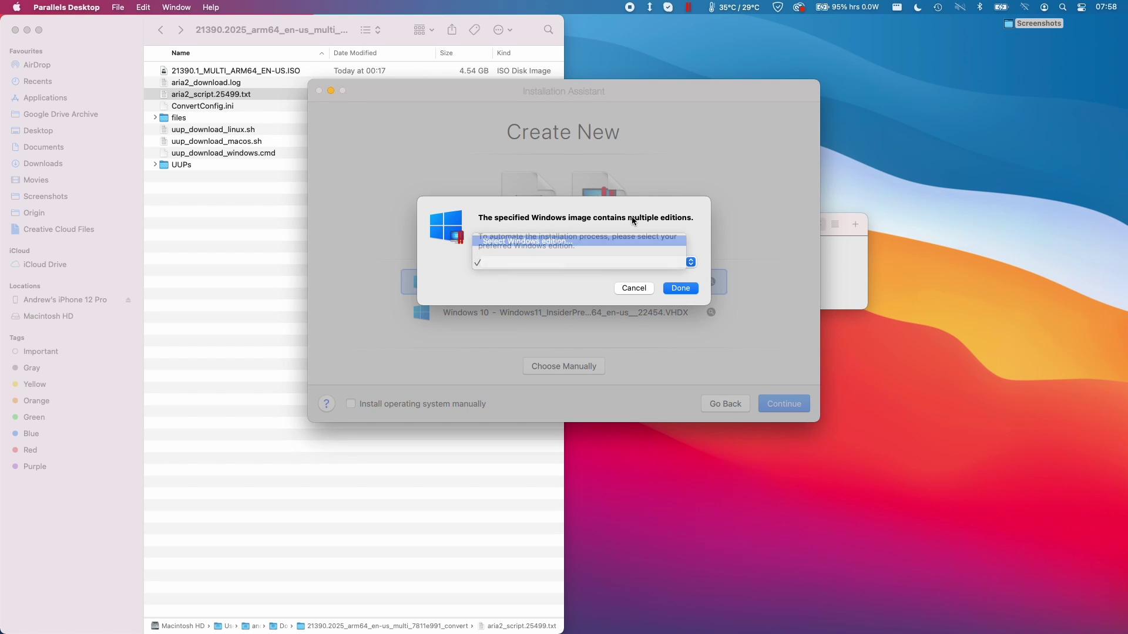
click(680, 289)
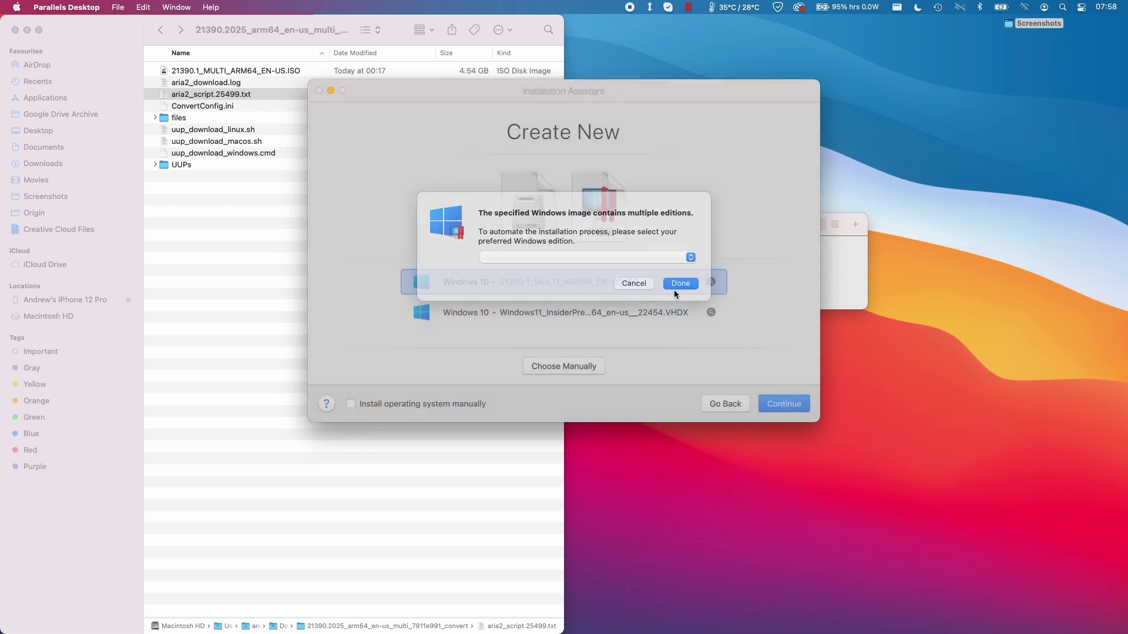
Set the VM up for Games only and create it as Windows 10.
click(456, 360)
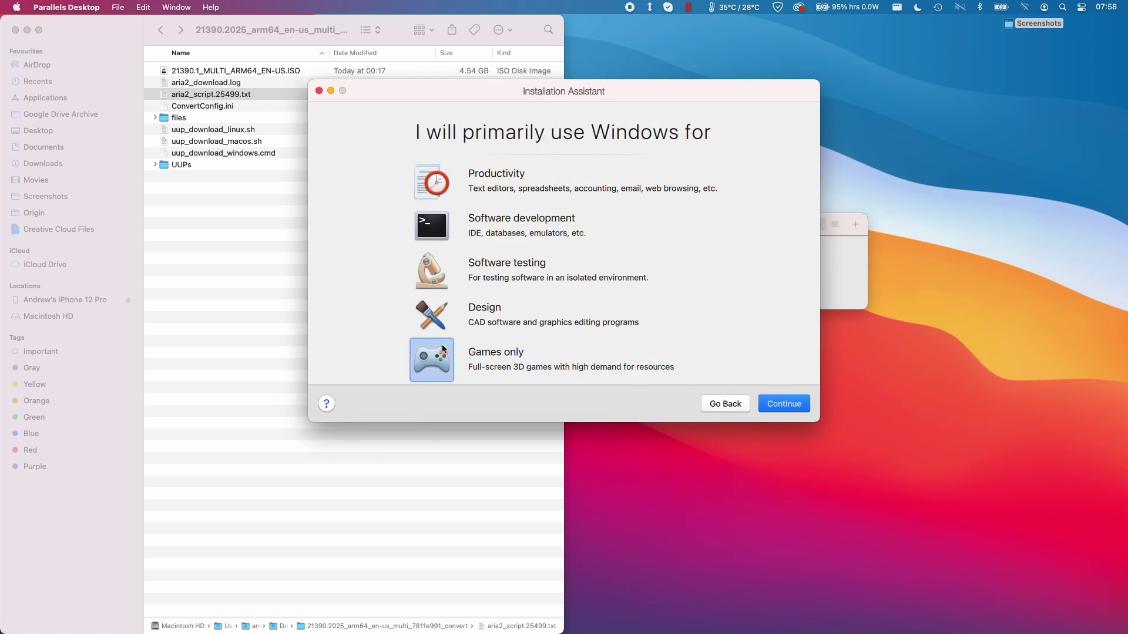
click(770, 407)
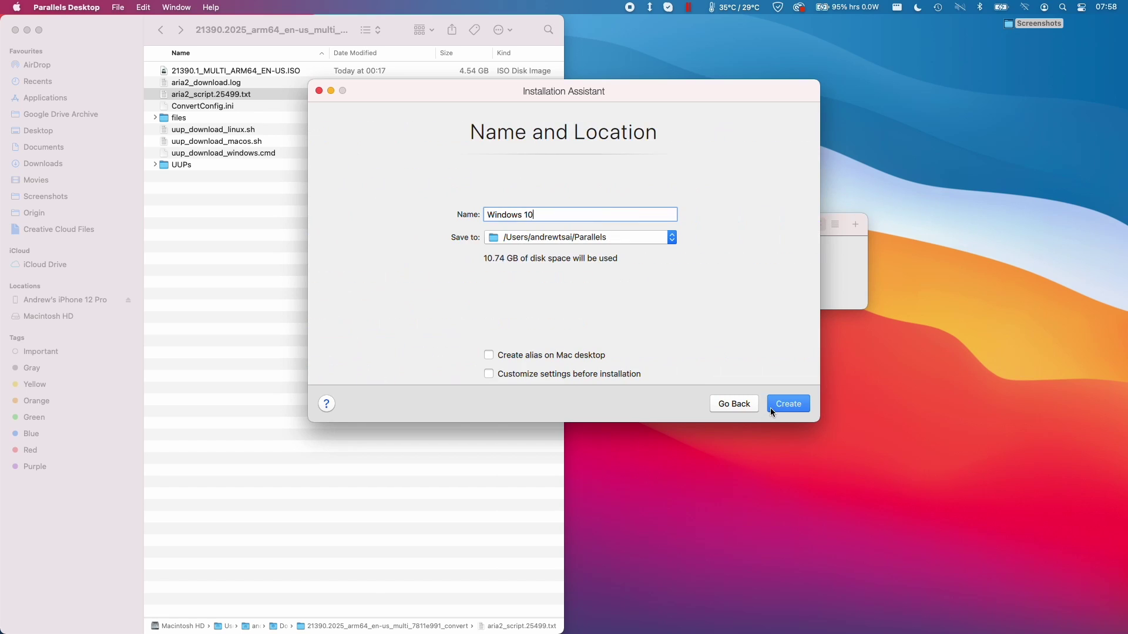
click(786, 403)
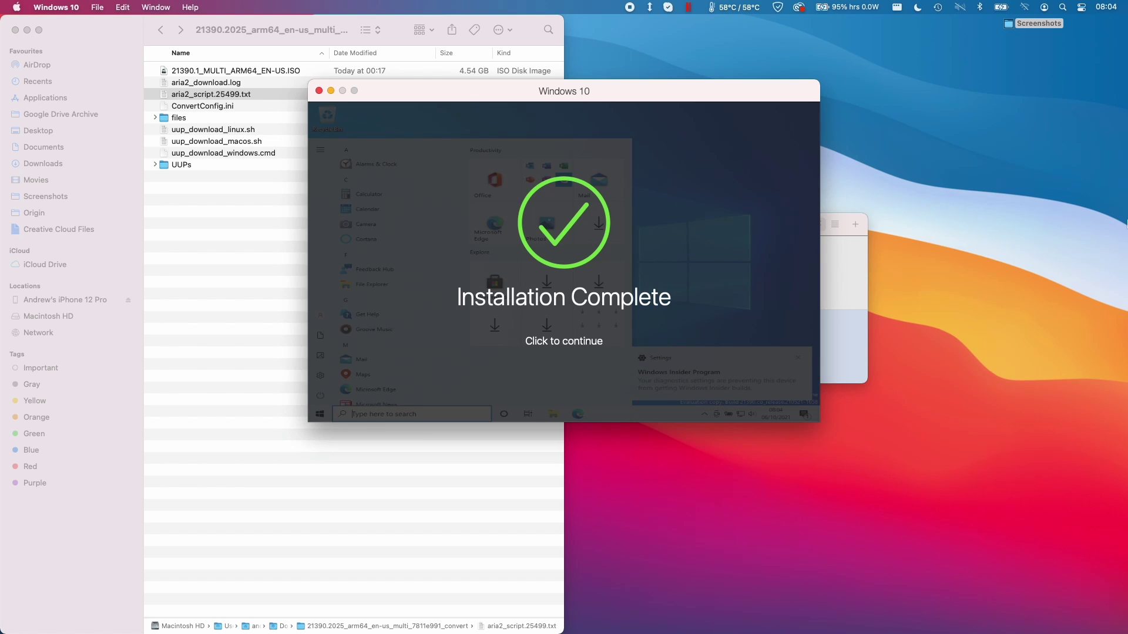
Dismiss Installation Complete, close Edge, pause Windows updates for 7 days, then exit full screen.
click(560, 256)
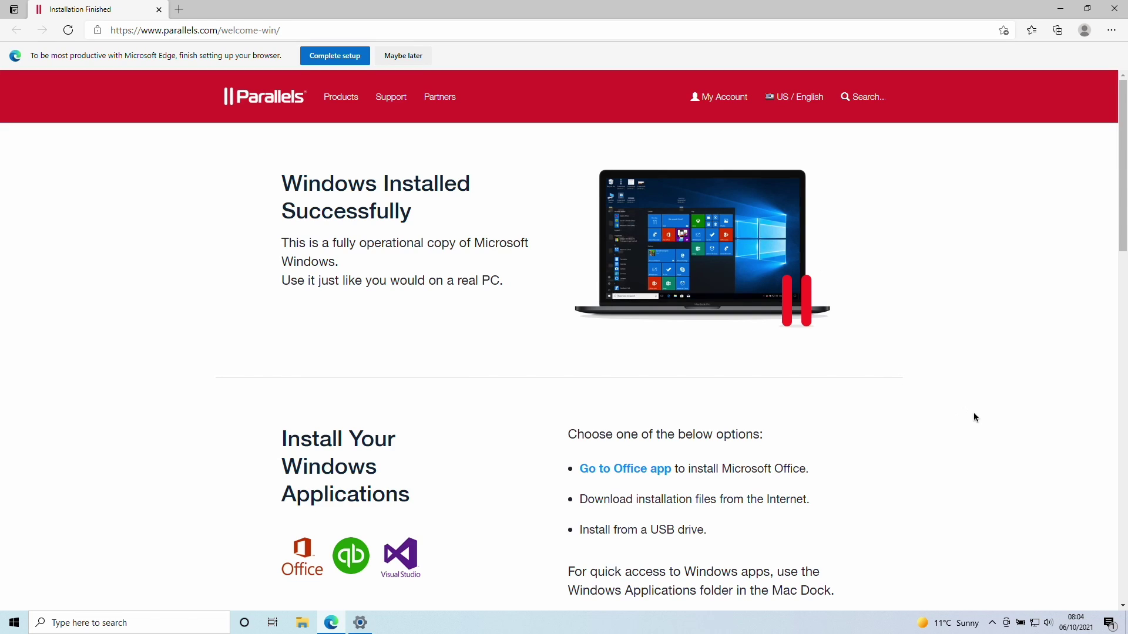
key(alt+F4)
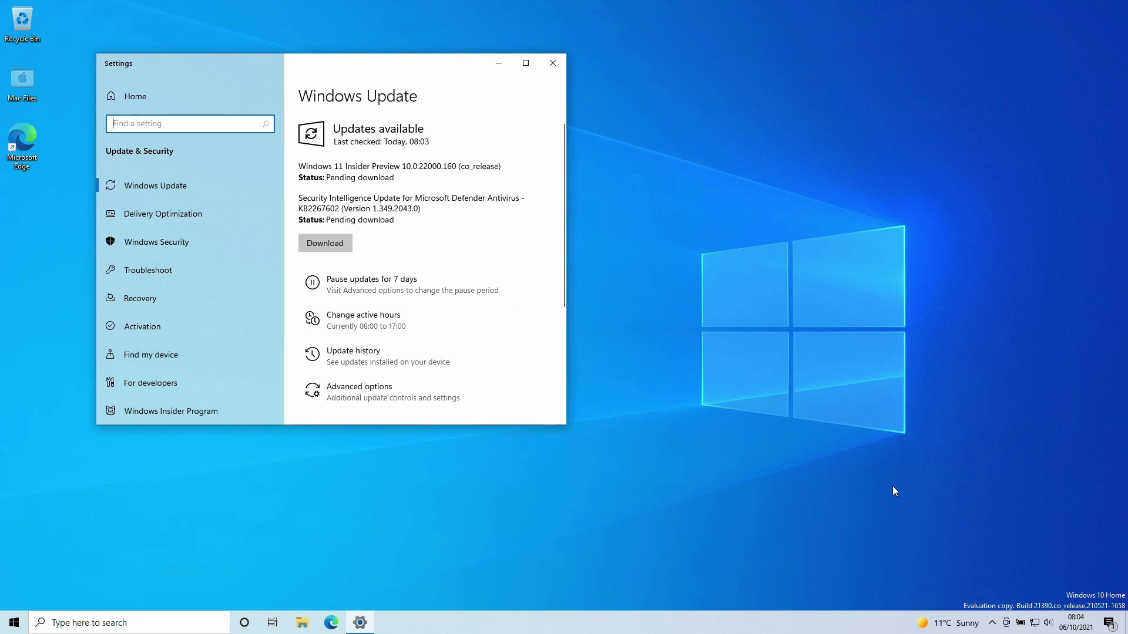
click(316, 293)
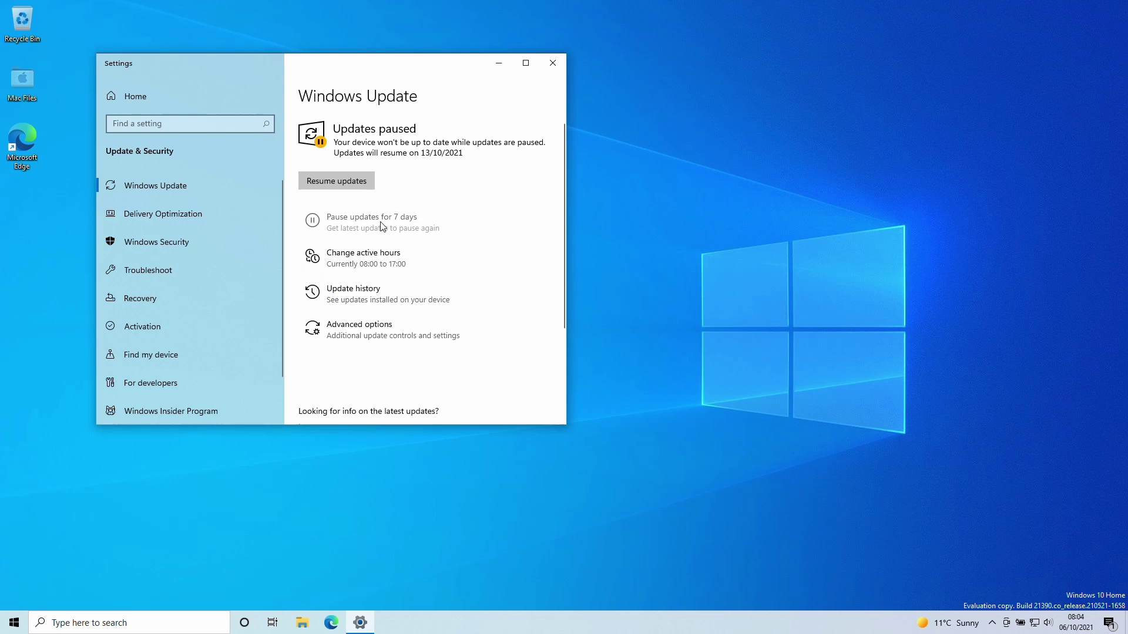
click(654, 339)
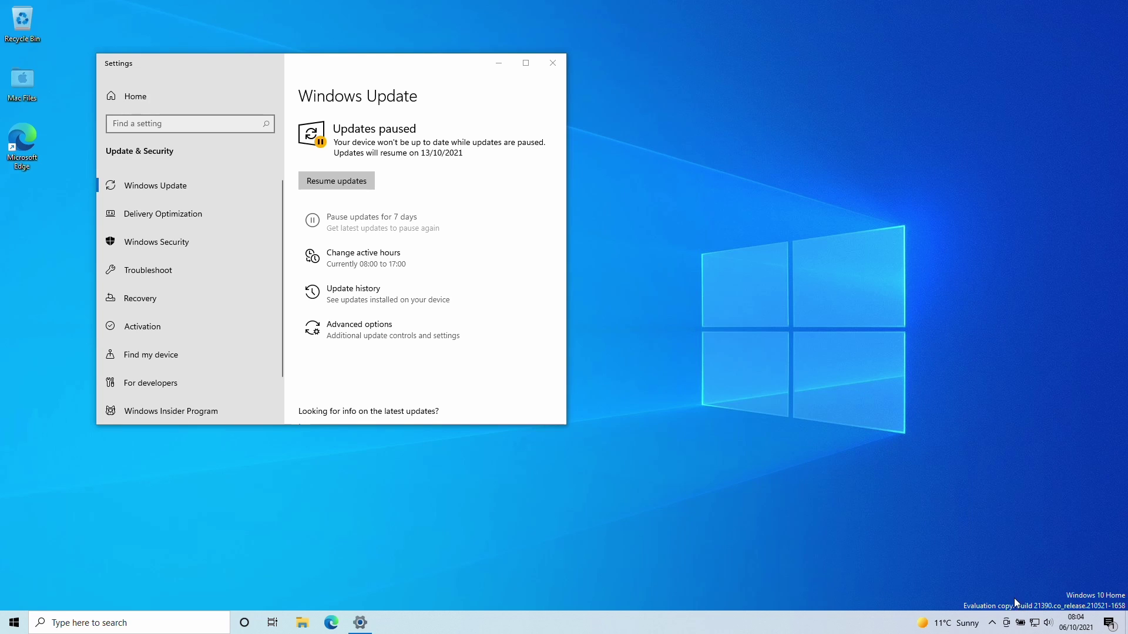
drag(1012, 596, 1068, 614)
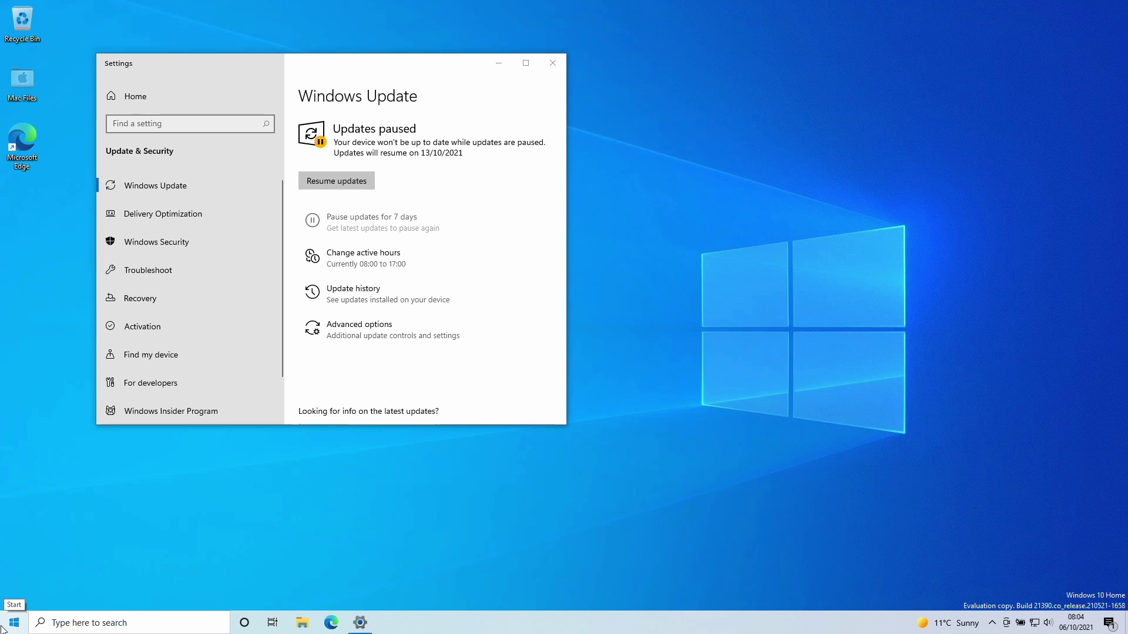
key(ctrl+Left)
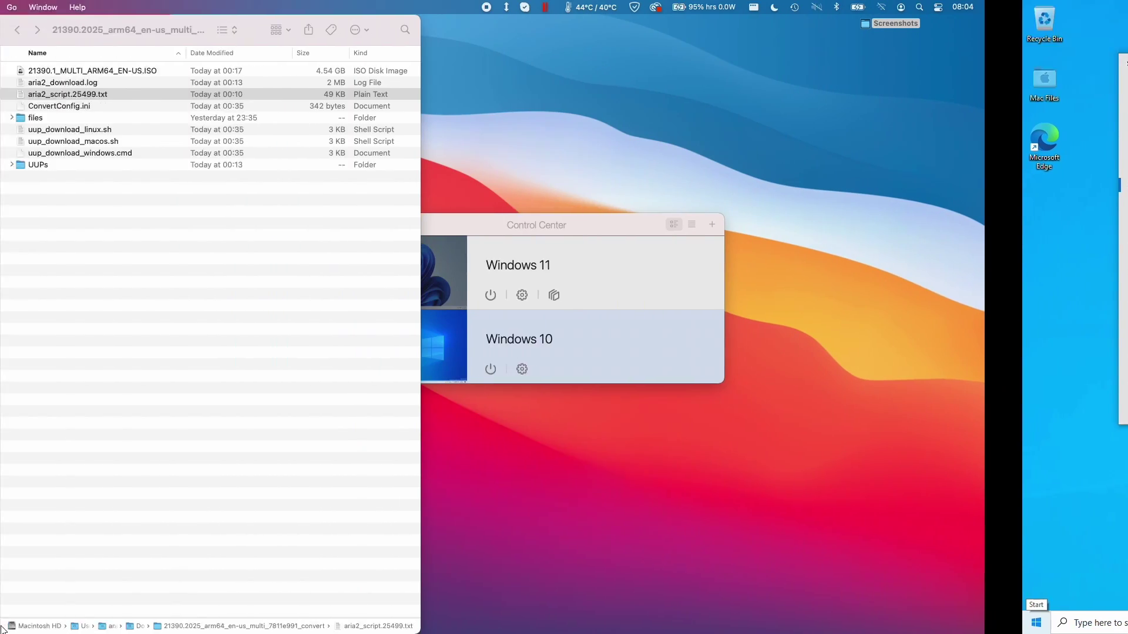